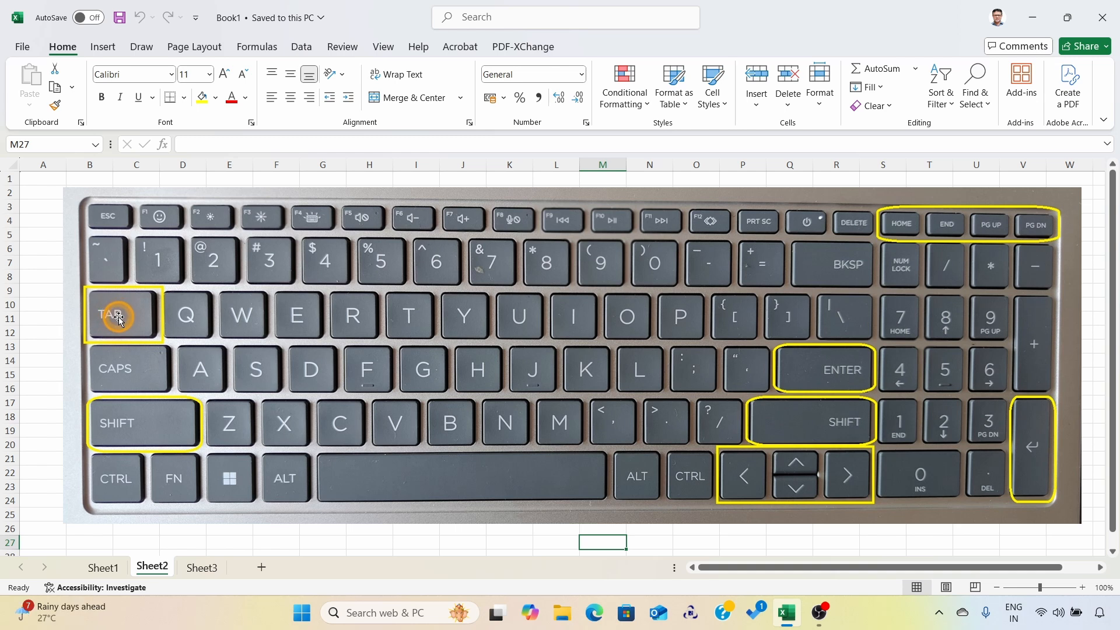
Step: Switch to Sheet1 and move the active cell down column A to A7 and back up to A1
{"action": "left_click", "coordinate": [109, 568]}
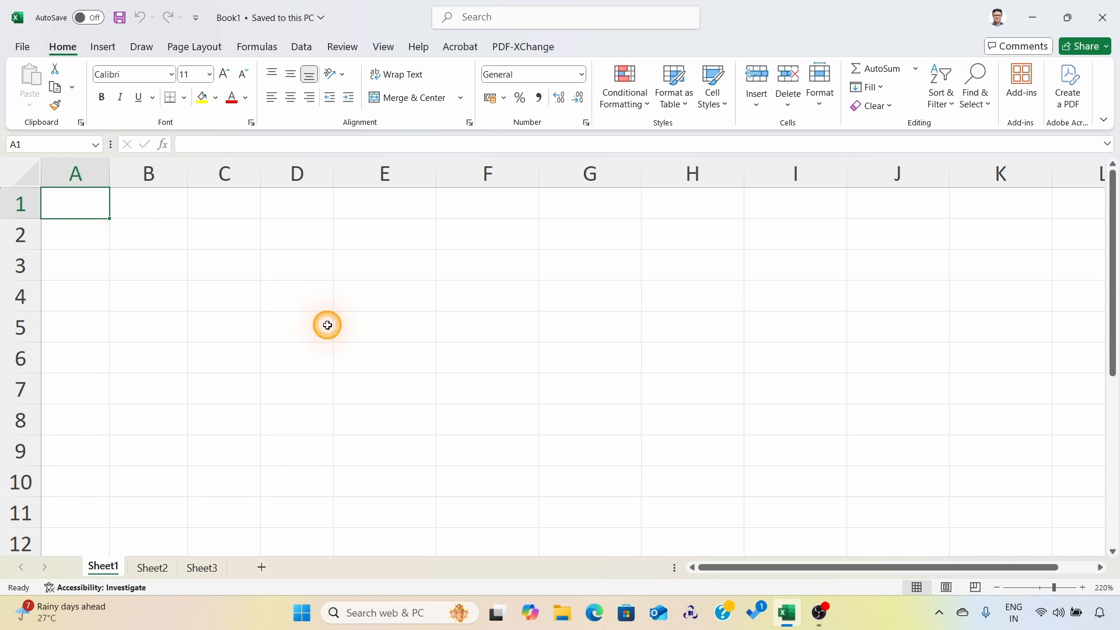
{"action": "key", "text": "Down"}
{"action": "key", "text": "Down"}
{"action": "key", "text": "Down"}
{"action": "key", "text": "Down"}
{"action": "key", "text": "Down"}
{"action": "key", "text": "Down"}
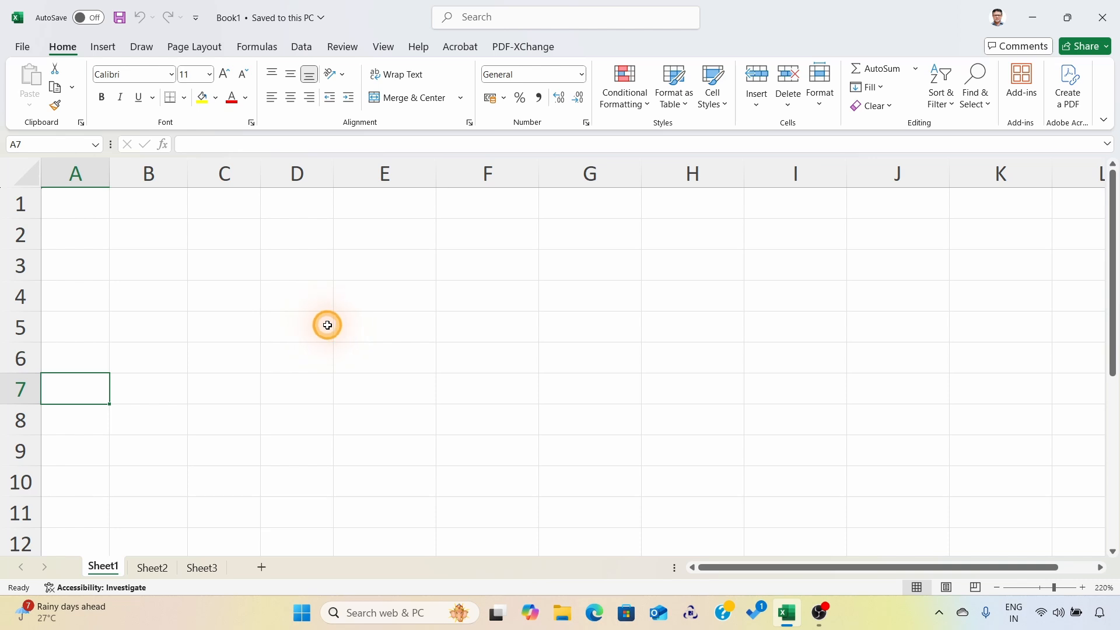
{"action": "key", "text": "Up"}
{"action": "key", "text": "Up"}
{"action": "key", "text": "Up"}
{"action": "key", "text": "Up"}
{"action": "key", "text": "Up"}
{"action": "key", "text": "Up"}
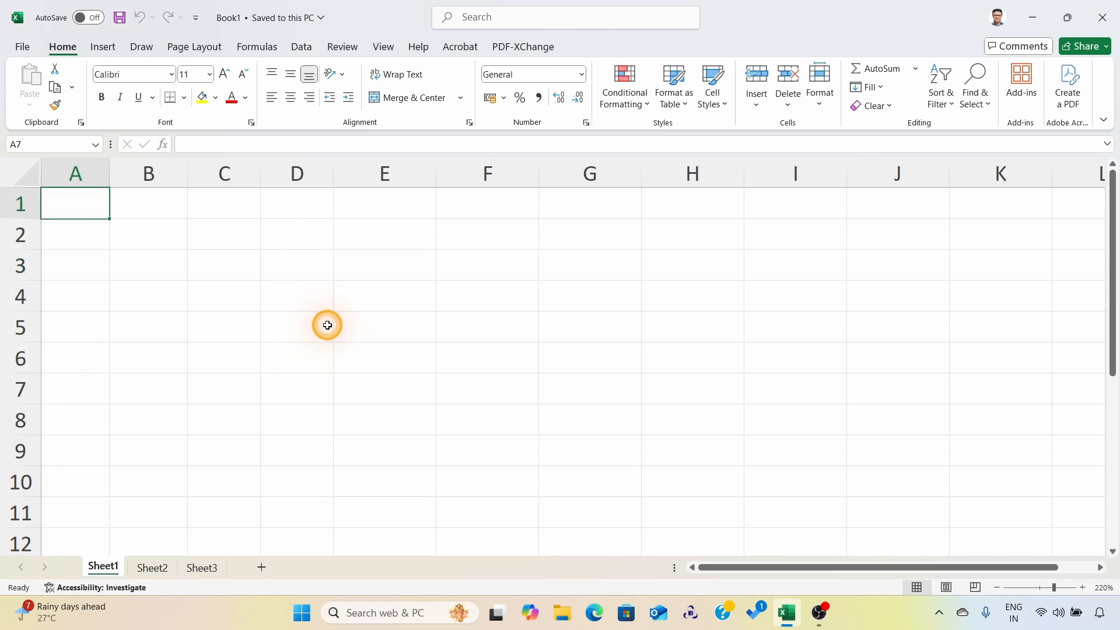
Step: Move the active cell across row 1 to G1 and back to A1
{"action": "key", "text": "Right"}
{"action": "key", "text": "Right"}
{"action": "key", "text": "Right"}
{"action": "key", "text": "Right"}
{"action": "key", "text": "Right"}
{"action": "key", "text": "Right"}
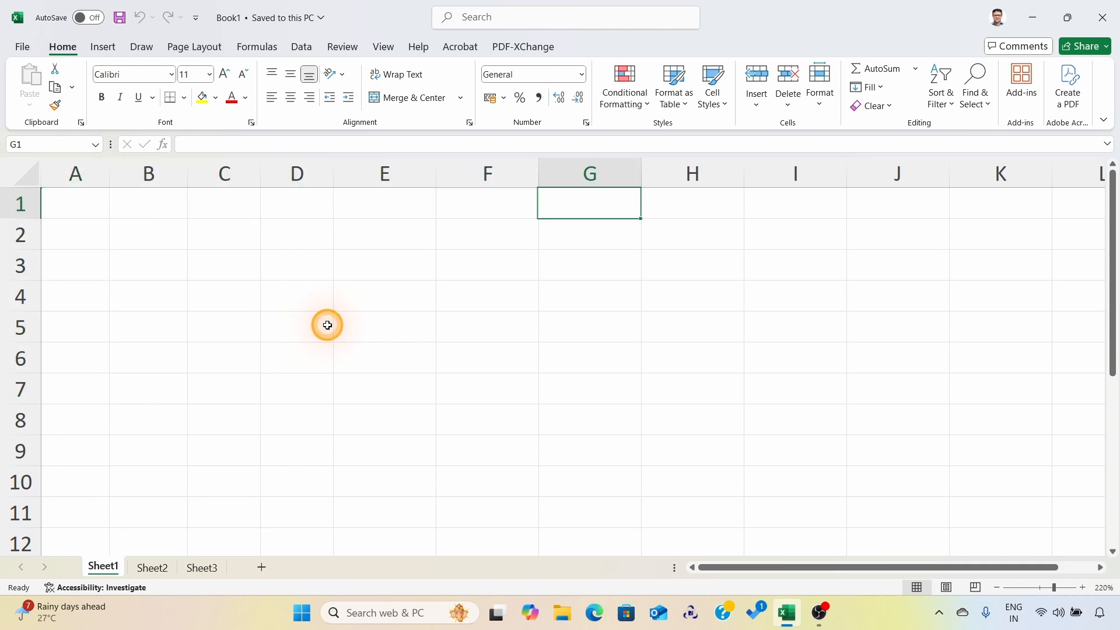
{"action": "key", "text": "Left"}
{"action": "key", "text": "Left"}
{"action": "key", "text": "Left"}
{"action": "key", "text": "Left"}
{"action": "key", "text": "Left"}
{"action": "key", "text": "Left"}
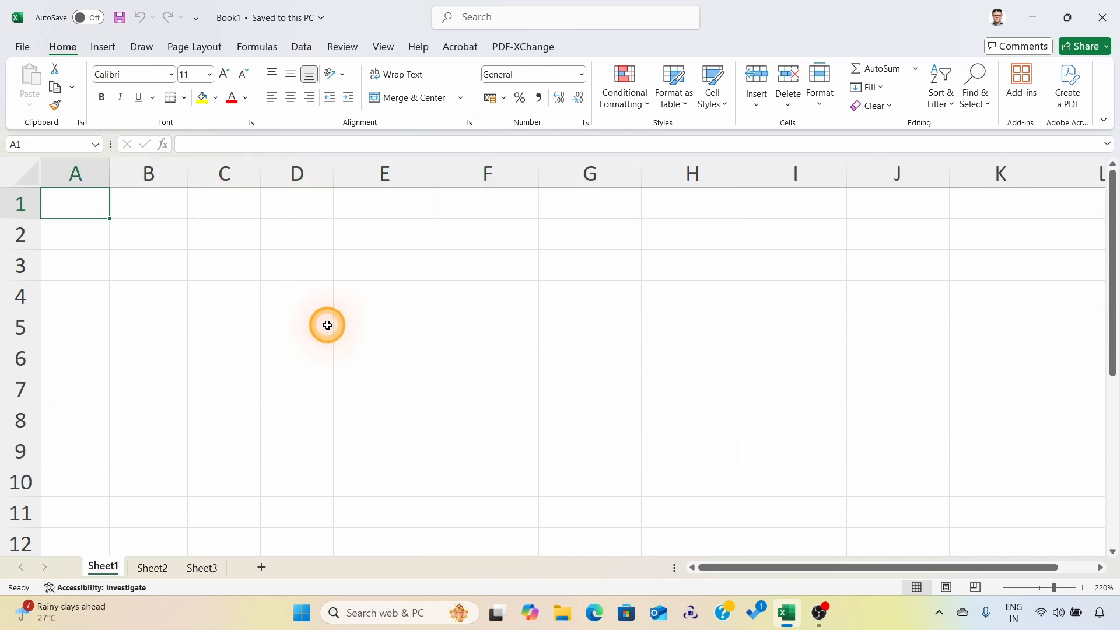
Step: Repeat the vertical cell movement from A1 to A7 and return to A1
{"action": "key", "text": "Down"}
{"action": "key", "text": "Down"}
{"action": "key", "text": "Down"}
{"action": "key", "text": "Down"}
{"action": "key", "text": "Down"}
{"action": "key", "text": "Down"}
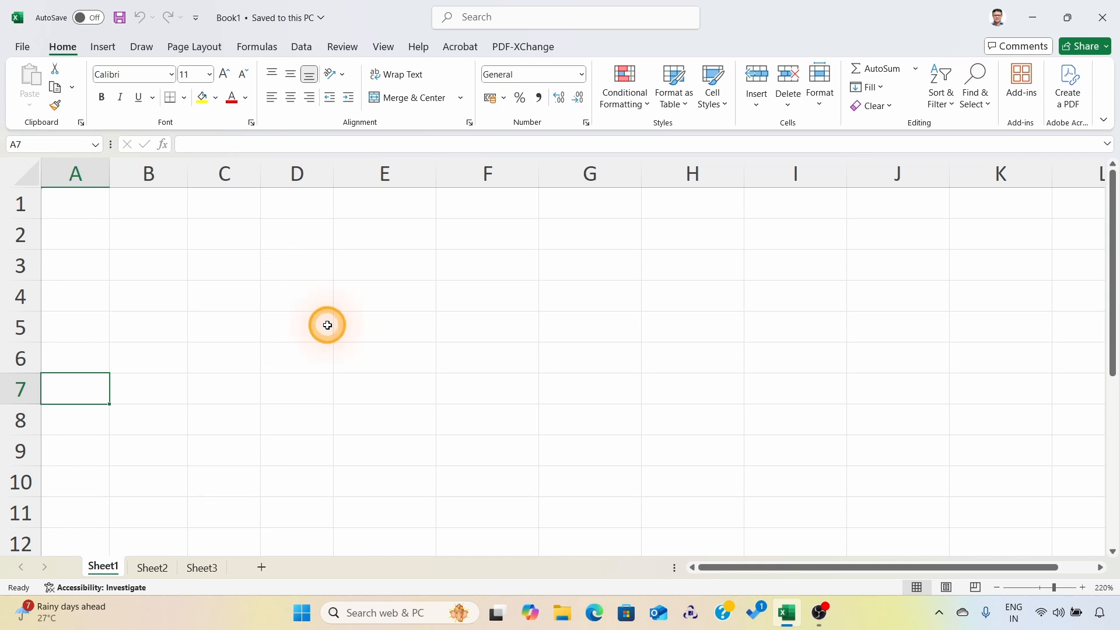
{"action": "key", "text": "Up"}
{"action": "key", "text": "Up"}
{"action": "key", "text": "Up"}
{"action": "key", "text": "Up"}
{"action": "key", "text": "Up"}
{"action": "key", "text": "Up"}
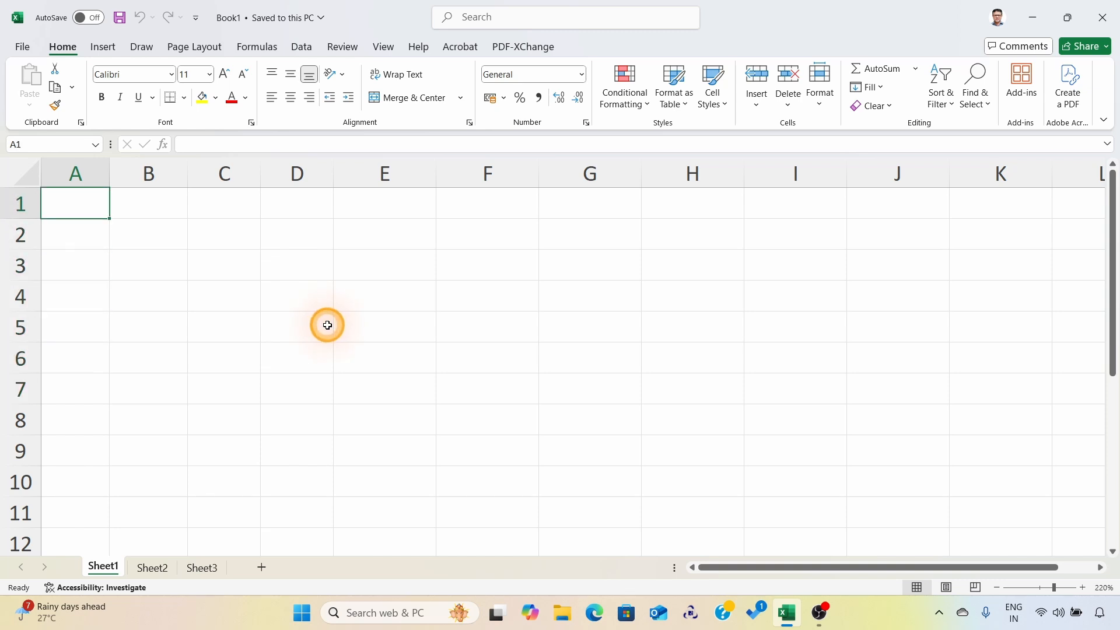
Step: Move the active cell along row 1 as far as F1 and return to A1
{"action": "key", "text": "Right"}
{"action": "key", "text": "Right"}
{"action": "key", "text": "Right"}
{"action": "key", "text": "Right"}
{"action": "key", "text": "Right"}
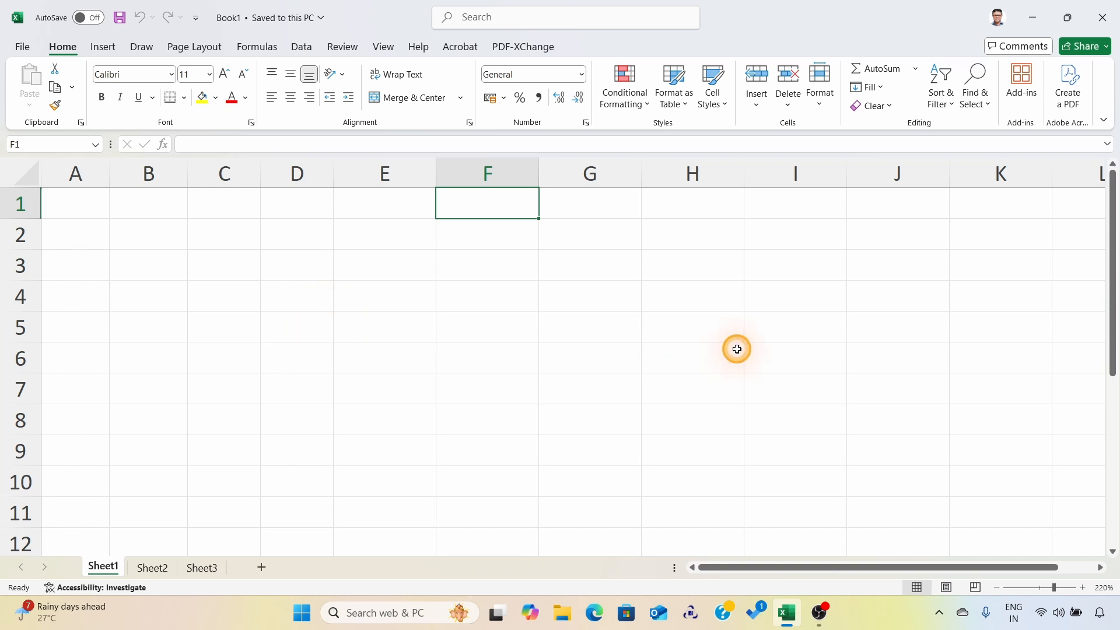
{"action": "key", "text": "Left"}
{"action": "key", "text": "Left"}
{"action": "key", "text": "Left"}
{"action": "key", "text": "Left"}
{"action": "key", "text": "Left"}
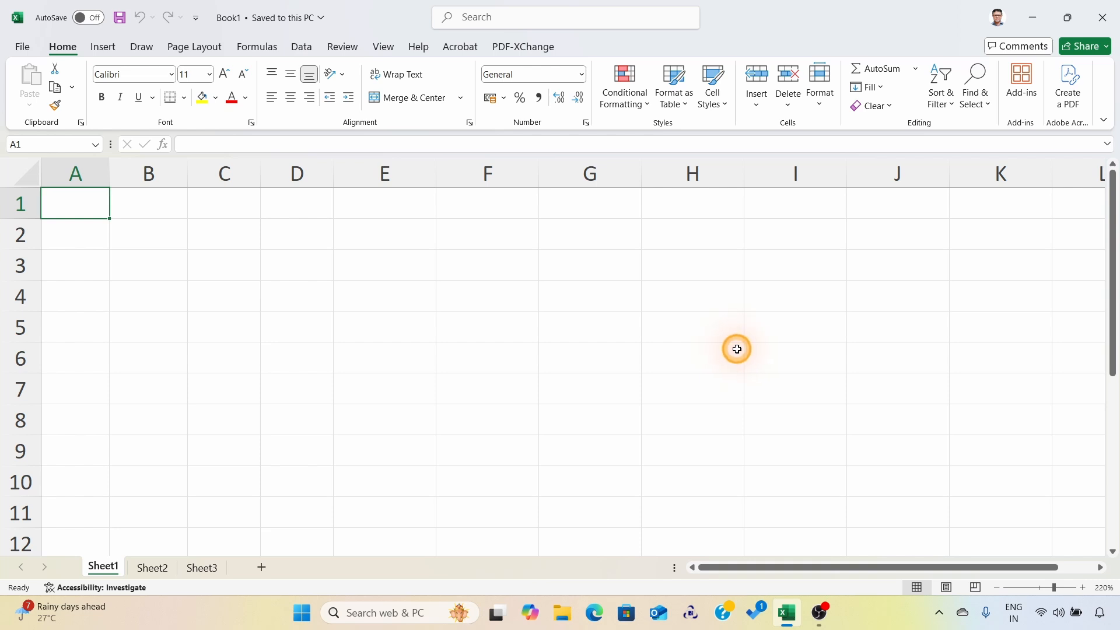
Step: Advance the active cell from A1 across to G1 and return to the start of the next row at A2
{"action": "key", "text": "Right"}
{"action": "key", "text": "Right"}
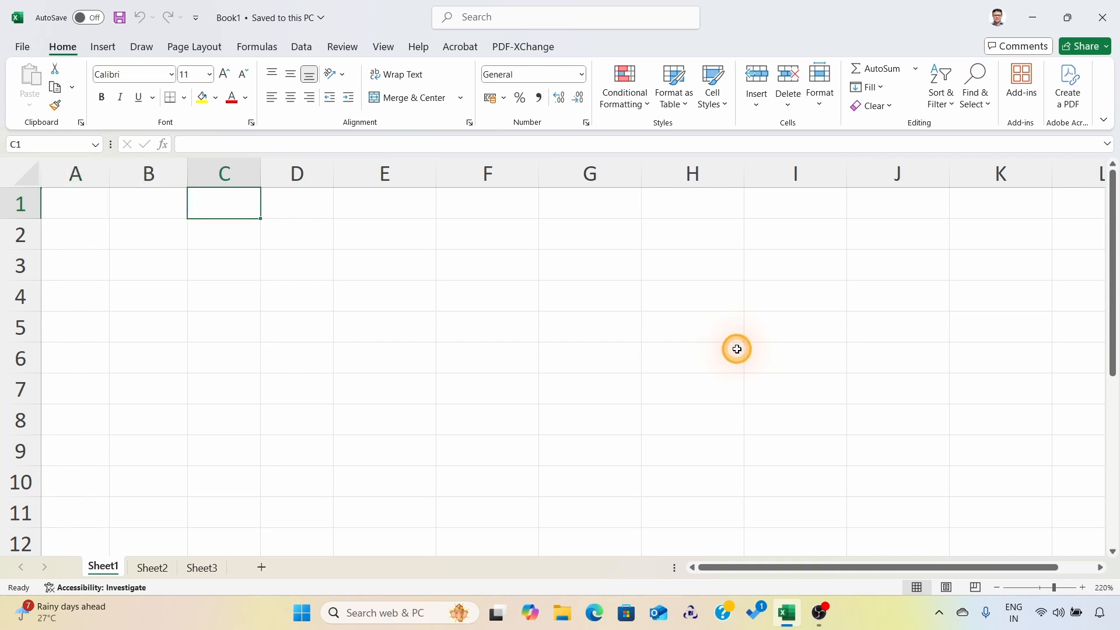
{"action": "key", "text": "Right"}
{"action": "key", "text": "Right"}
{"action": "key", "text": "Right"}
{"action": "key", "text": "Right"}
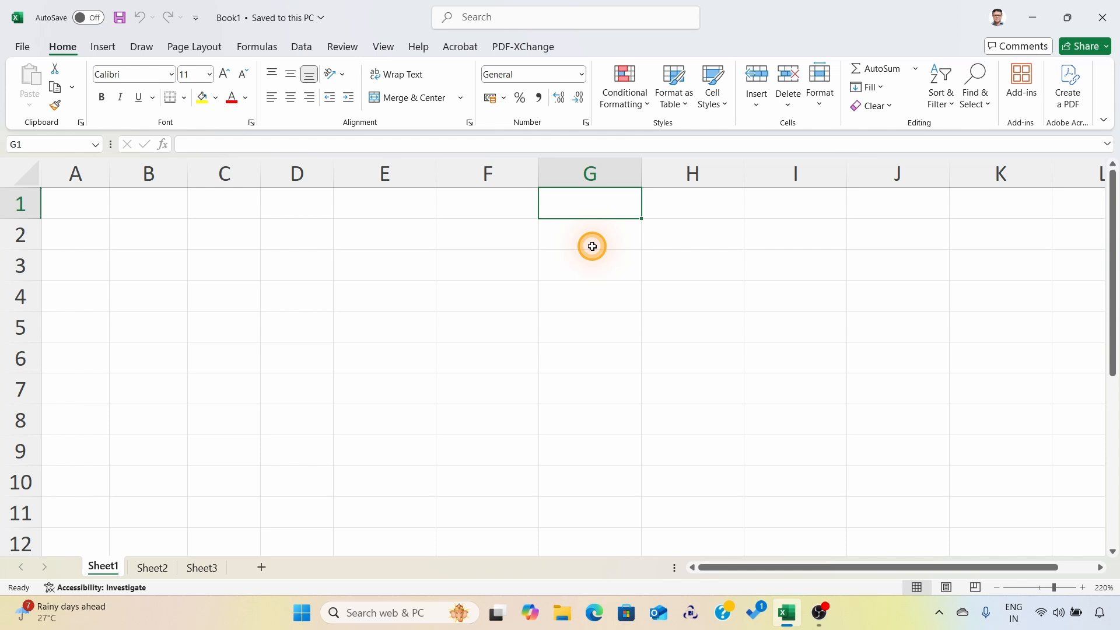
{"action": "key", "text": "Return"}
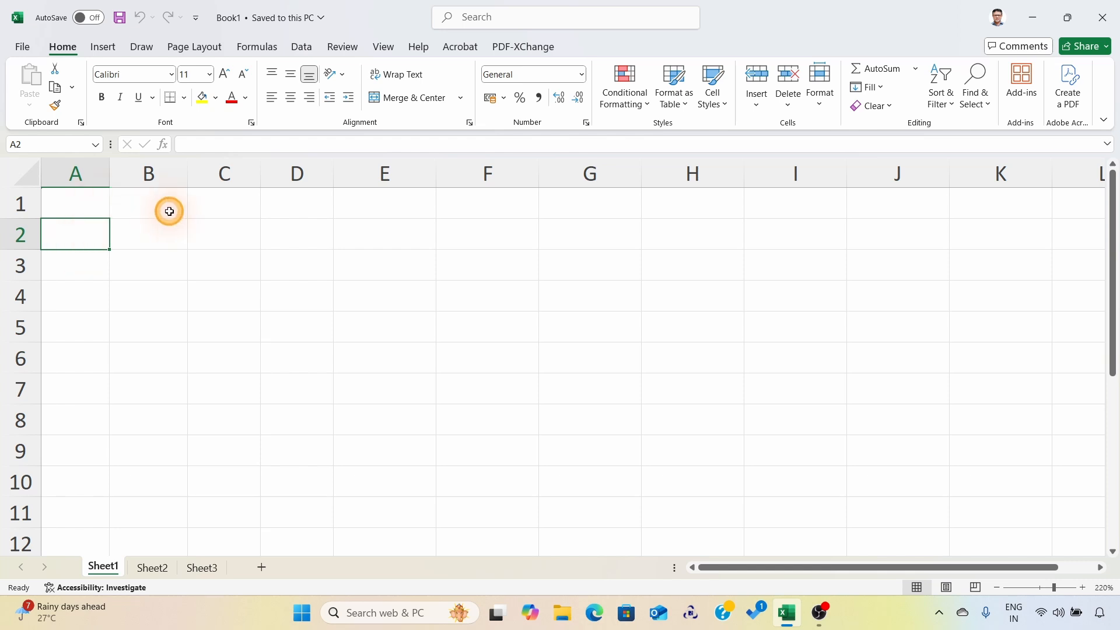
Step: Select cell B3, advance across row 3 to F3, and move on to the next row
{"action": "left_click", "coordinate": [159, 270]}
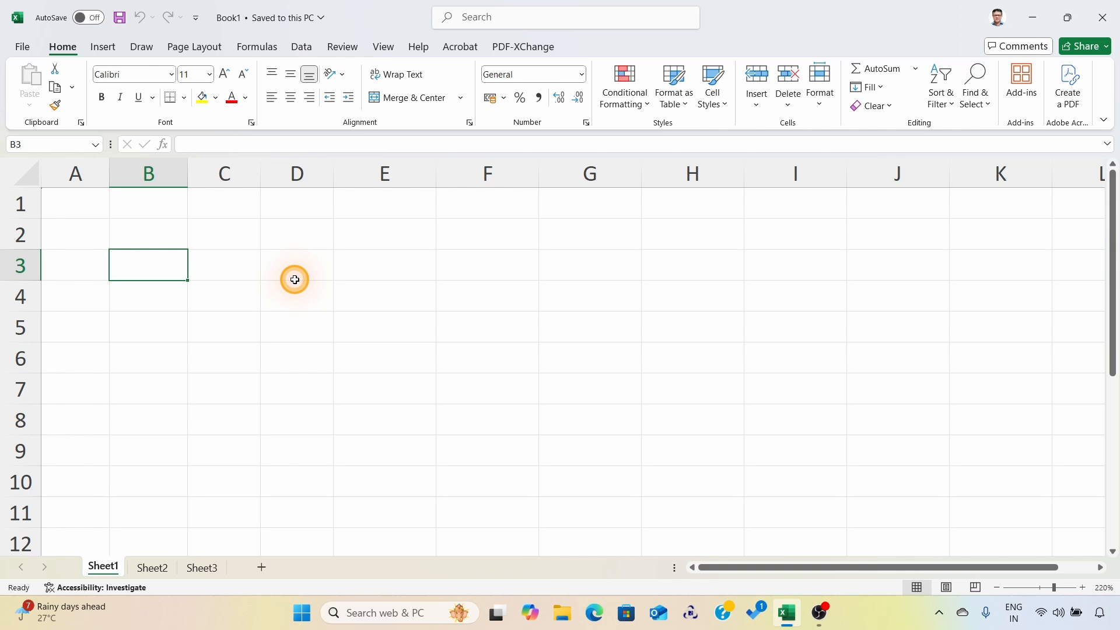
{"action": "key", "text": "Right"}
{"action": "key", "text": "Right"}
{"action": "key", "text": "Right"}
{"action": "key", "text": "Right"}
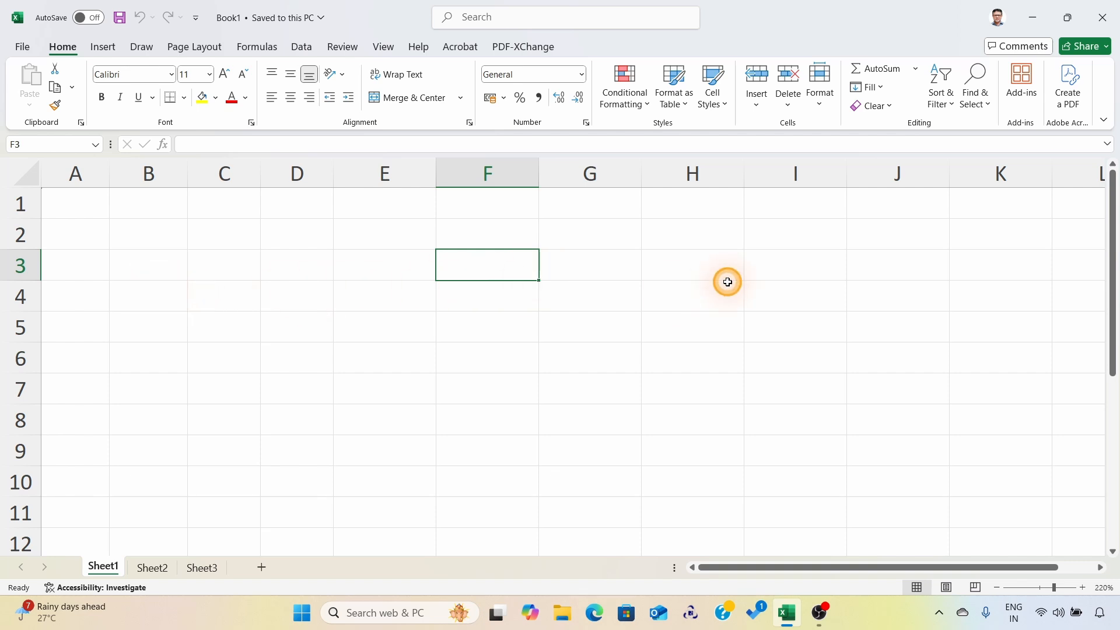
{"action": "key", "text": "Return"}
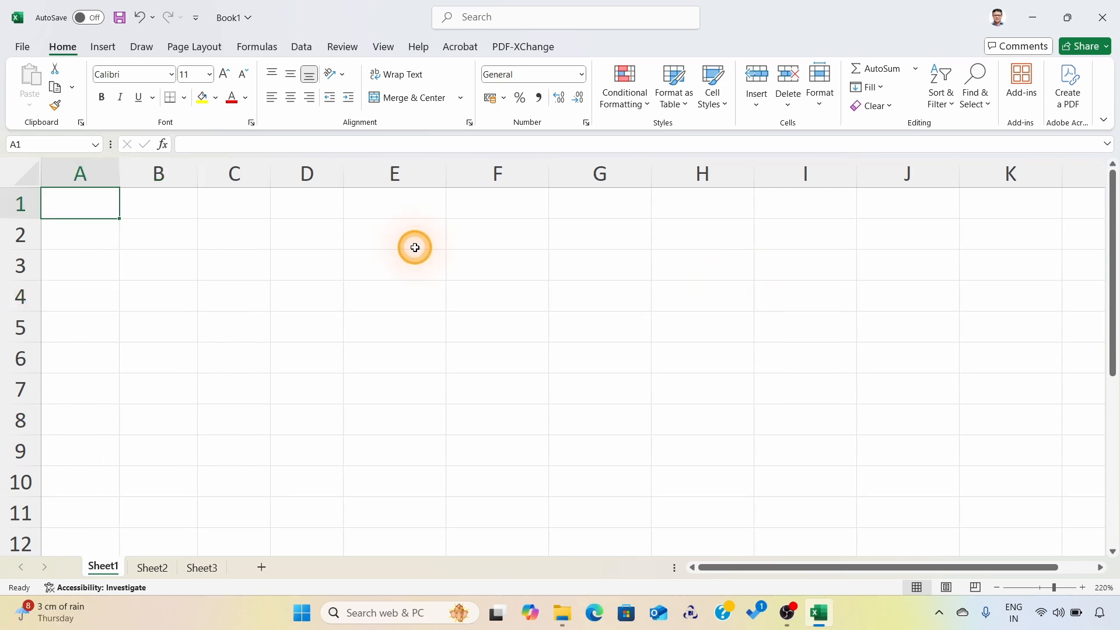
Step: Enter the headings Name in A1 and Score in B1, ending at the start of row 2
{"action": "type", "text": "Name"}
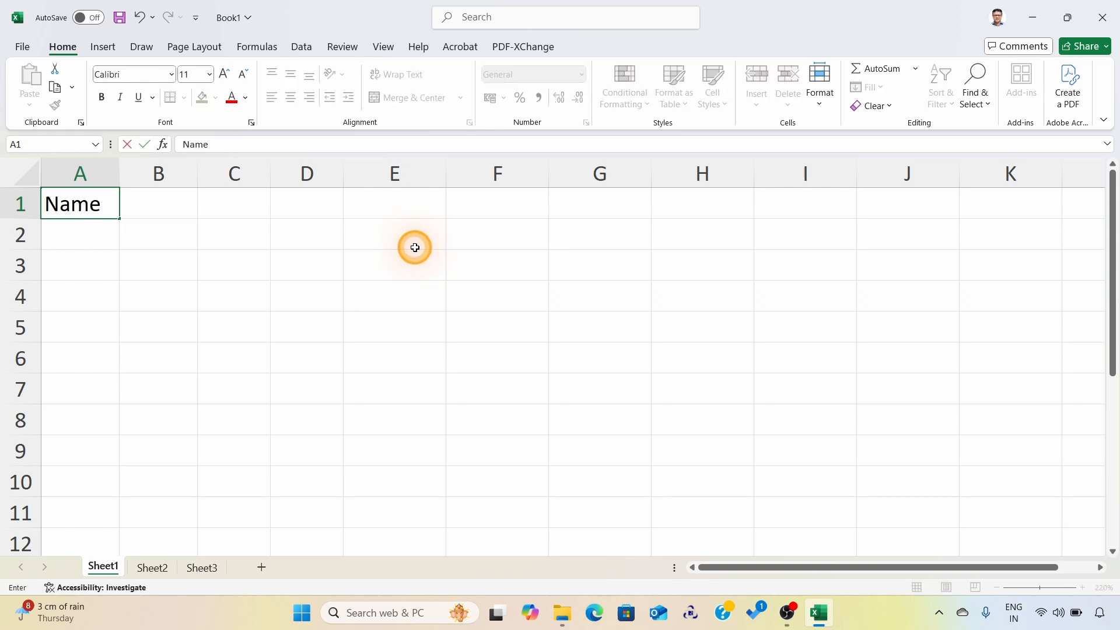
{"action": "key", "text": "Tab"}
{"action": "type", "text": "Score"}
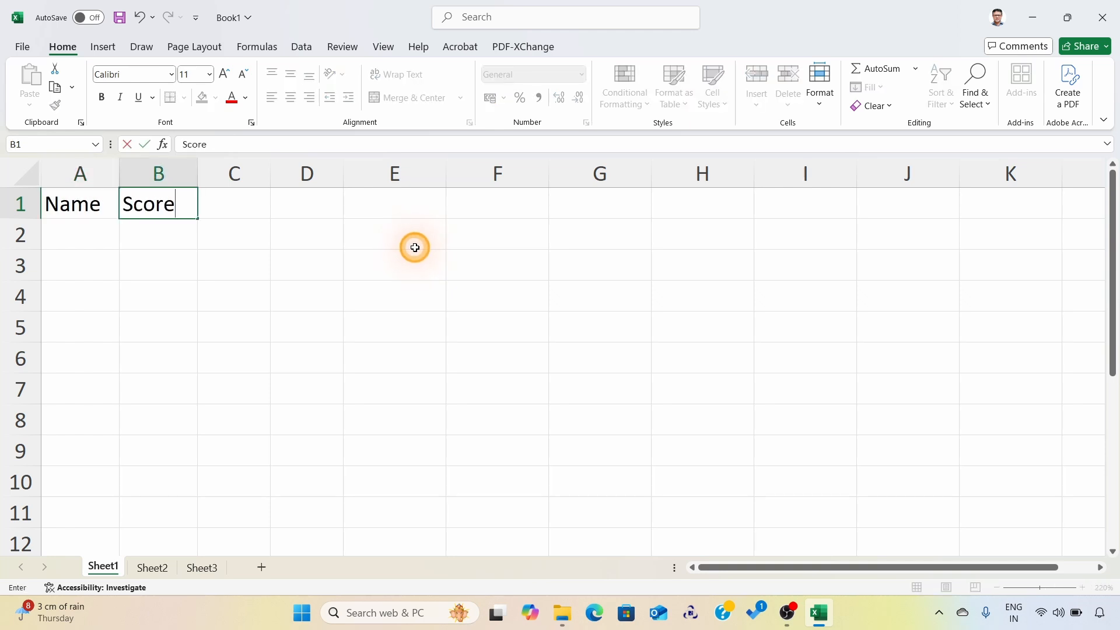
{"action": "key", "text": "Return"}
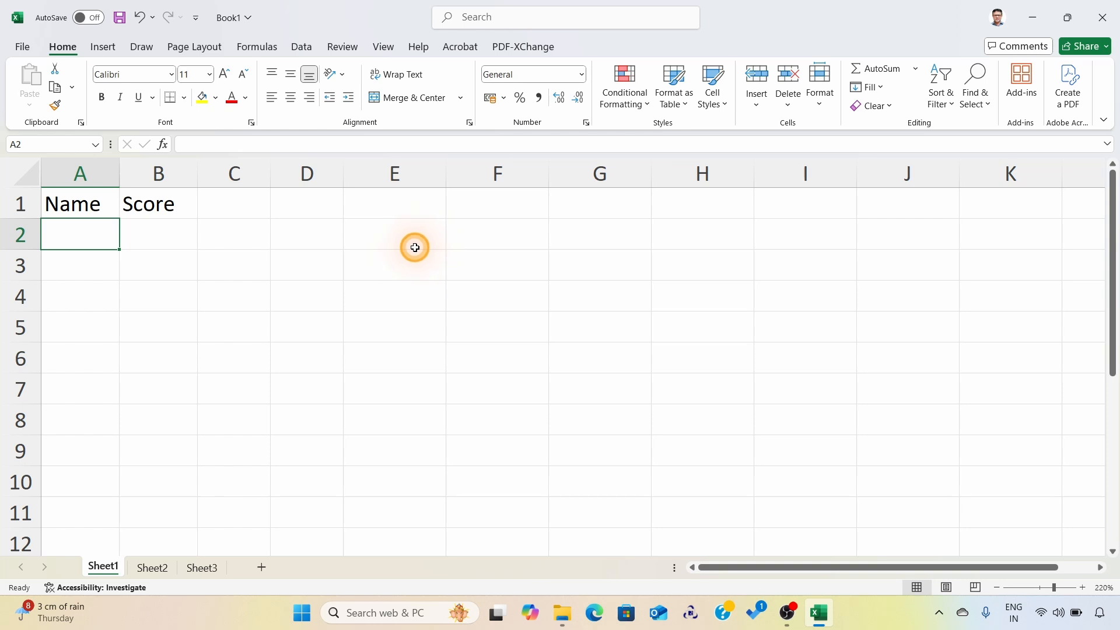
Step: Enter the subject headings Eng, BS and Maths in cells B2 to D2, ending at A3
{"action": "key", "text": "Tab"}
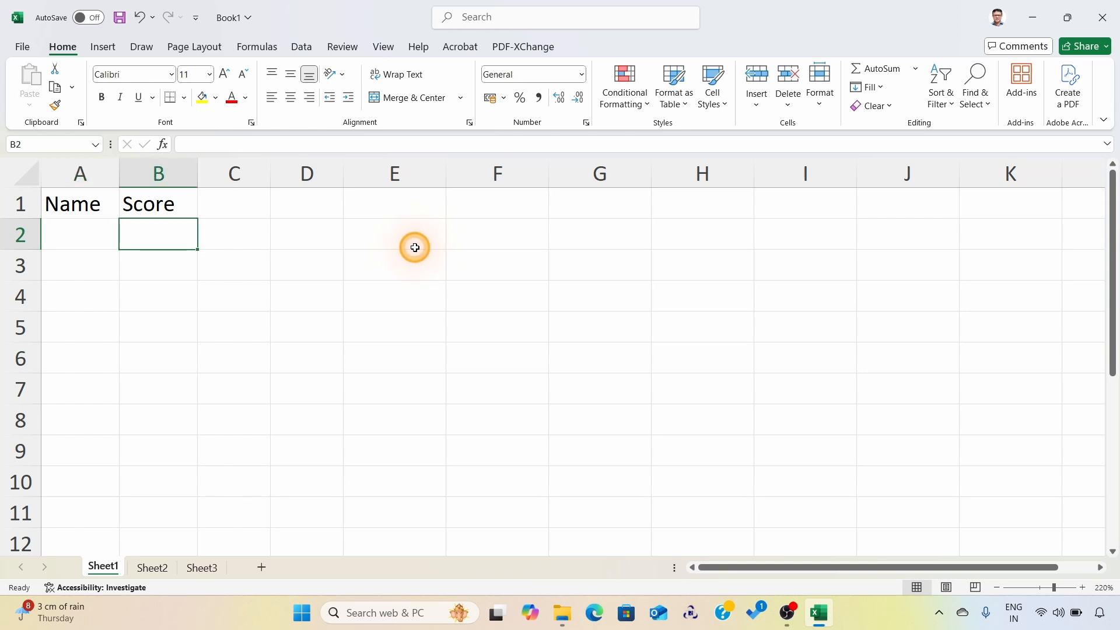
{"action": "type", "text": "Eng"}
{"action": "key", "text": "Tab"}
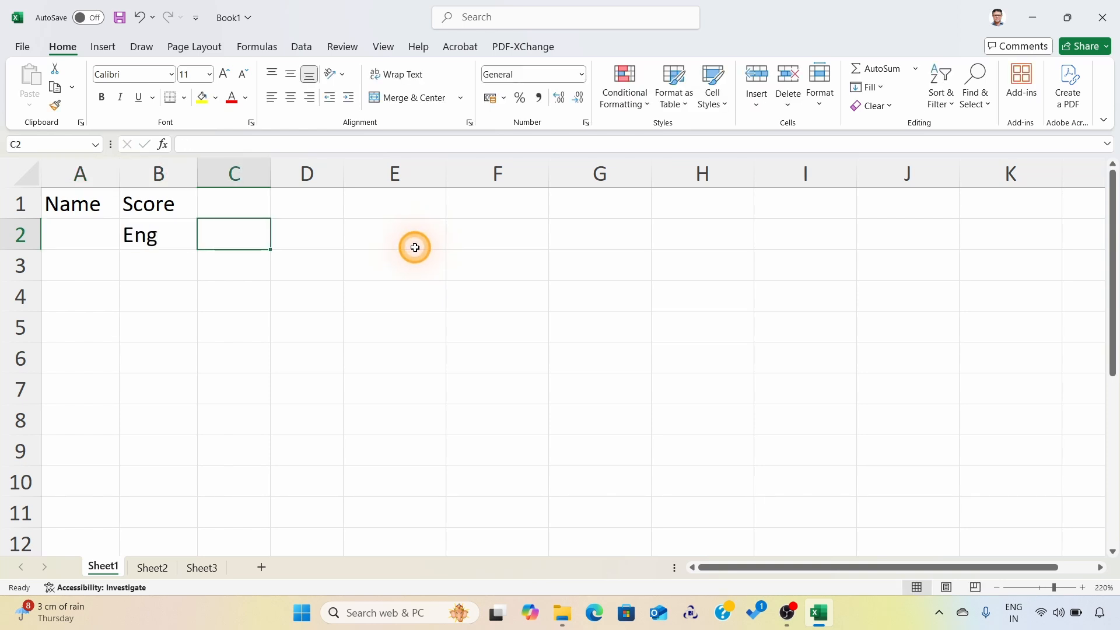
{"action": "type", "text": "B"}
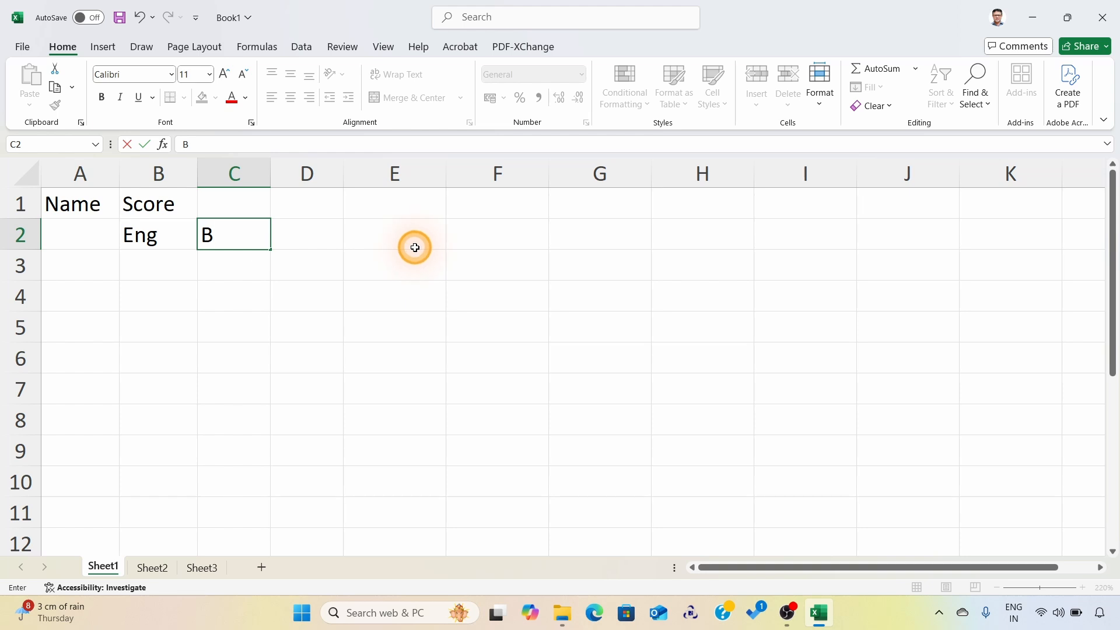
{"action": "type", "text": "S"}
{"action": "key", "text": "Tab"}
{"action": "type", "text": "mATH"}
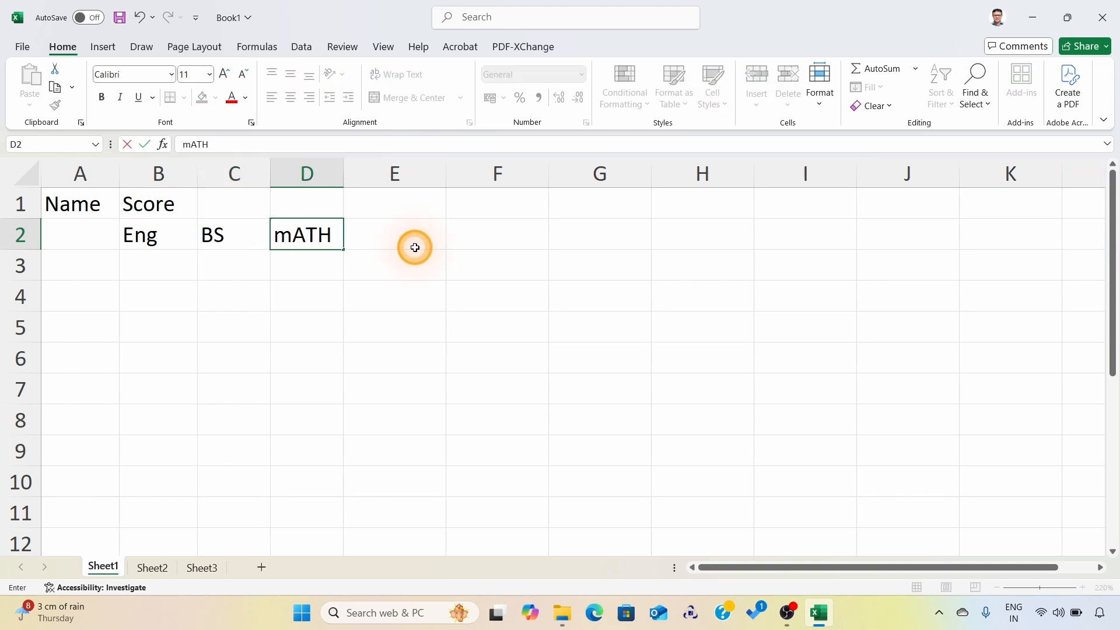
{"action": "key", "text": "BackSpace"}
{"action": "key", "text": "BackSpace"}
{"action": "key", "text": "BackSpace"}
{"action": "key", "text": "BackSpace"}
{"action": "type", "text": "Maths"}
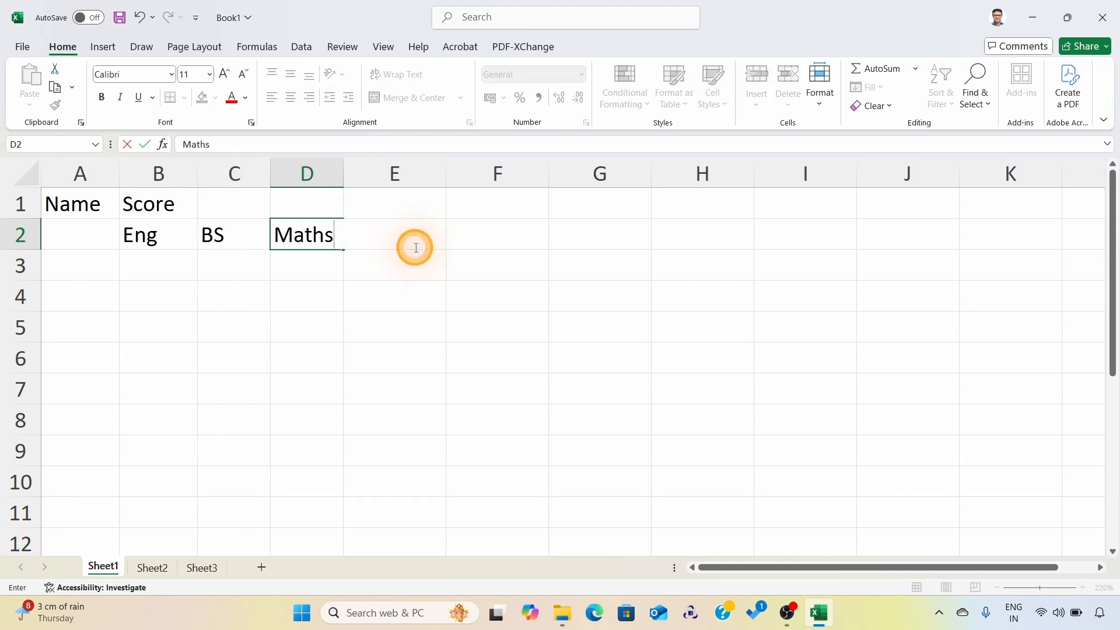
{"action": "key", "text": "Return"}
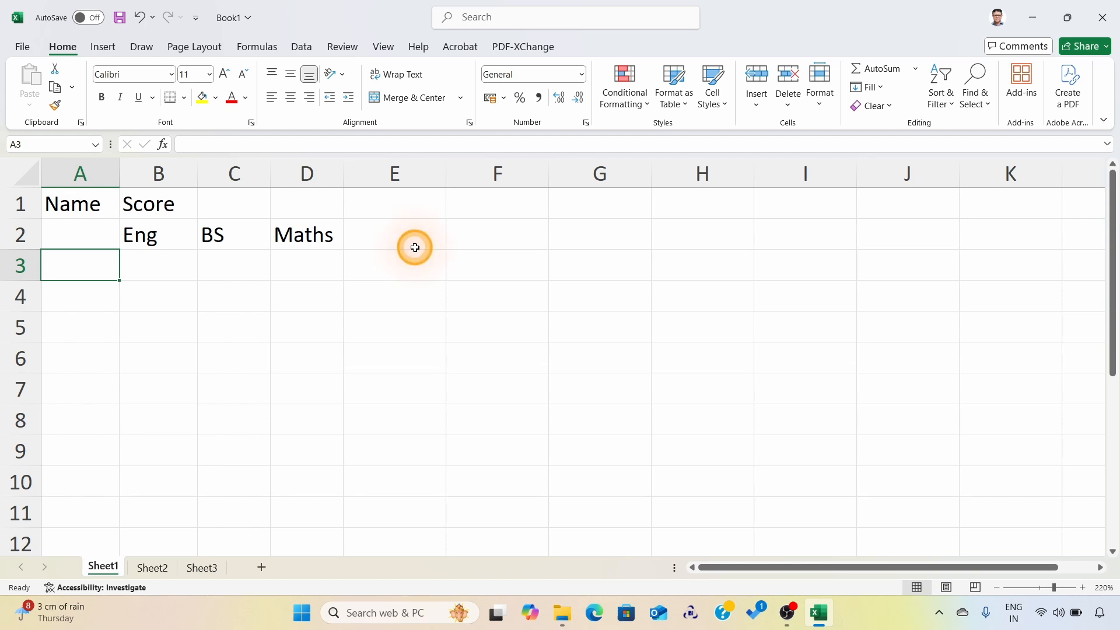
Step: Fill row 3 with the first student's full name in A3 and scores 28, 29 and 32 in B3 to D3
{"action": "type", "text": "Anil Kumar"}
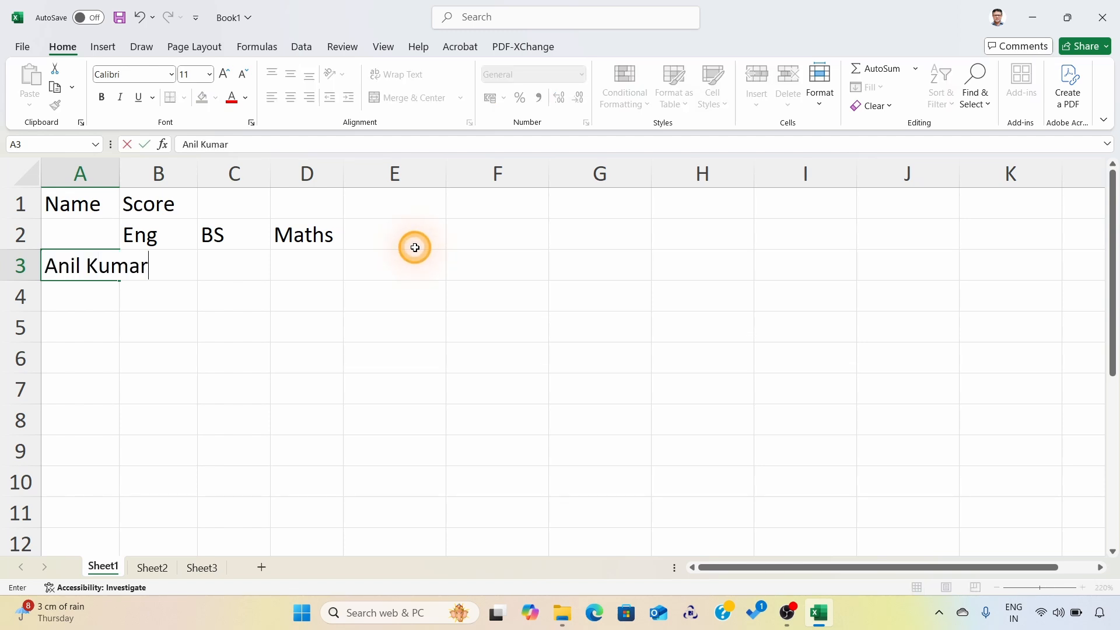
{"action": "key", "text": "Tab"}
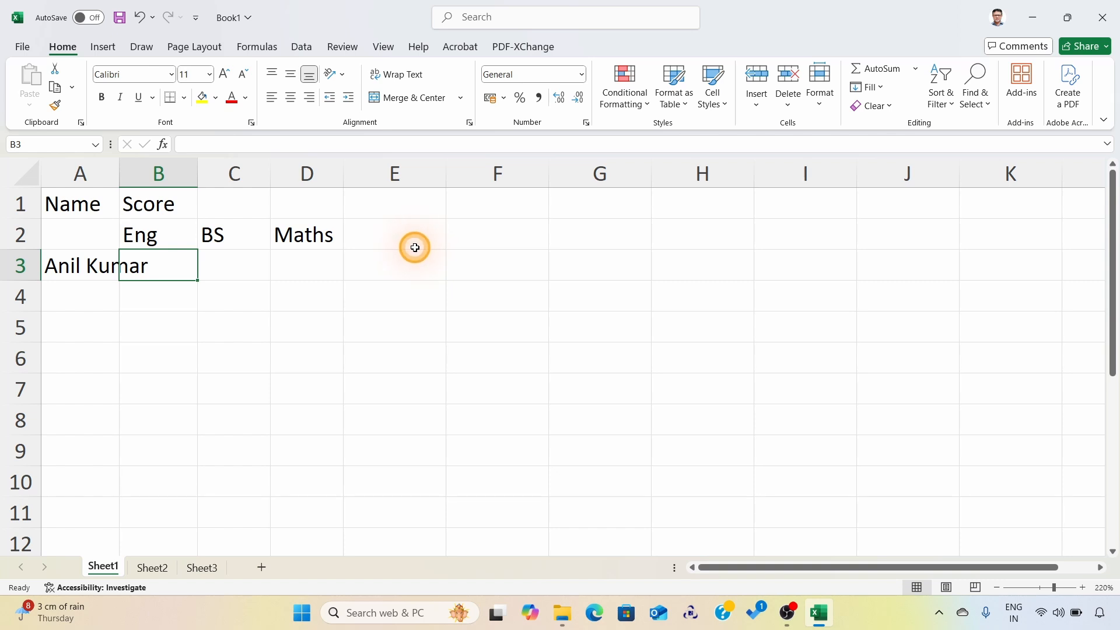
{"action": "type", "text": "28"}
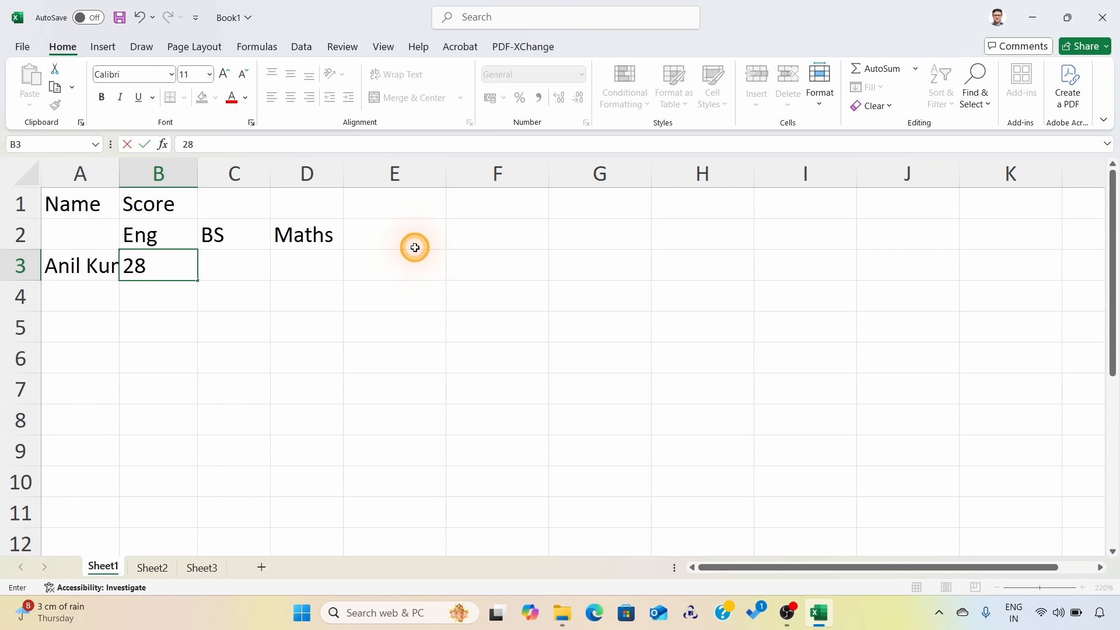
{"action": "key", "text": "Tab"}
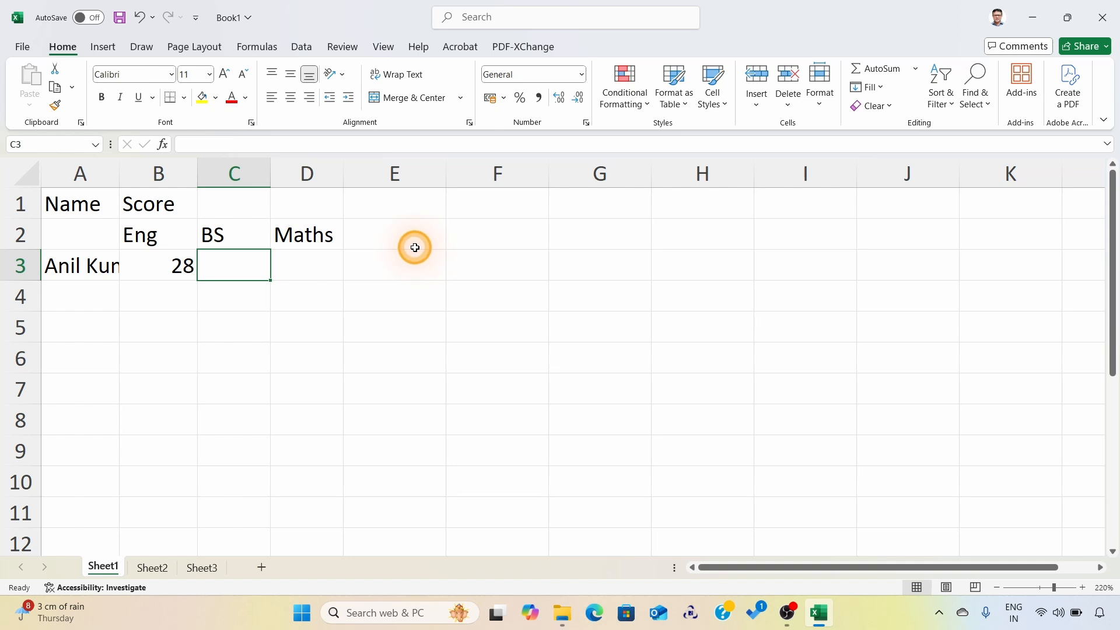
{"action": "type", "text": "29"}
{"action": "key", "text": "Tab"}
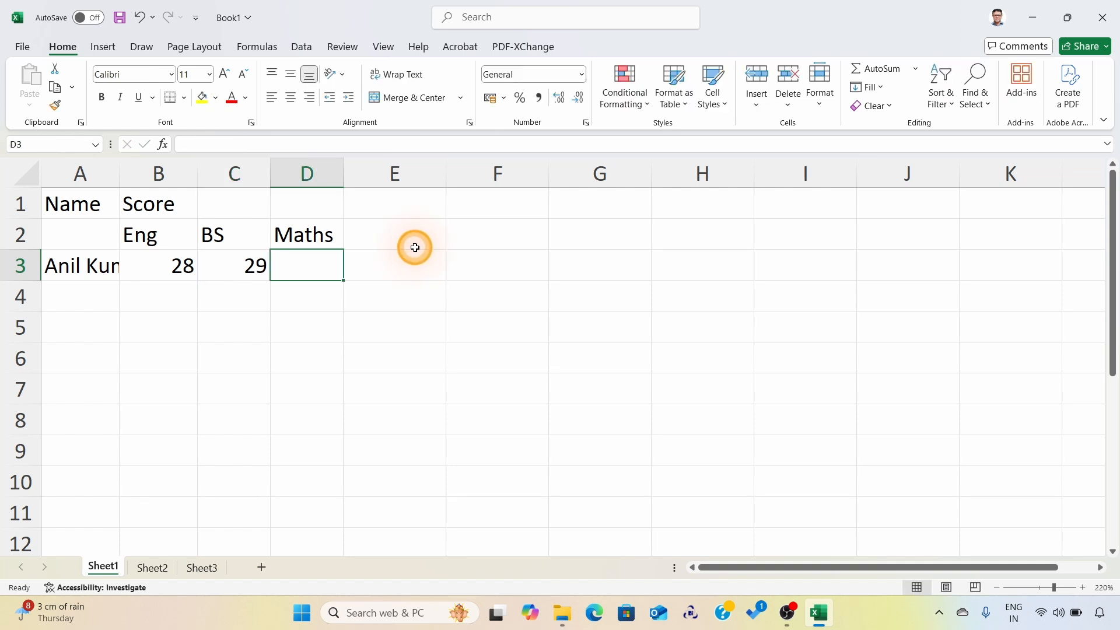
{"action": "type", "text": "32"}
{"action": "key", "text": "Return"}
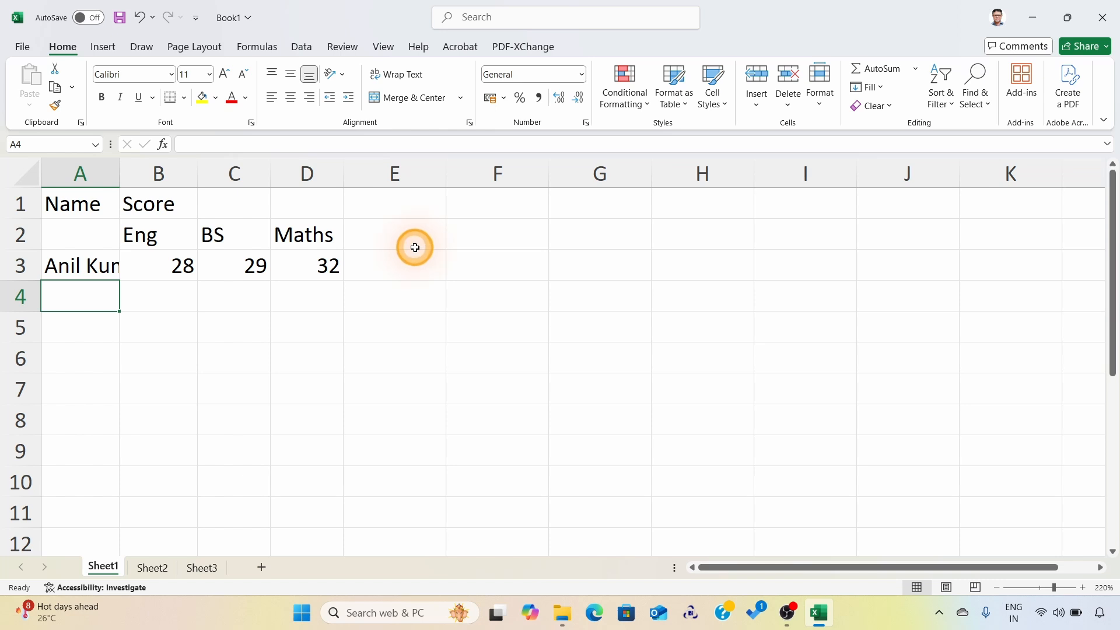
Step: Fill row 4 with the second student's full name in A4 and scores 41, 28 and 39 in B4 to D4
{"action": "type", "text": "Zeeshan"}
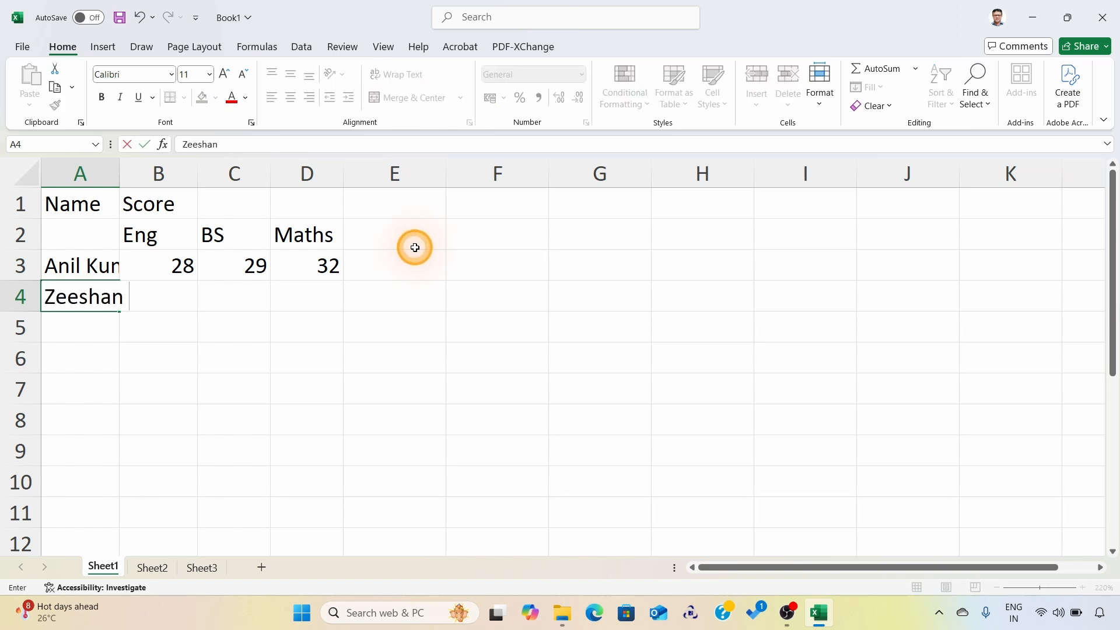
{"action": "type", "text": " Ali"}
{"action": "key", "text": "Tab"}
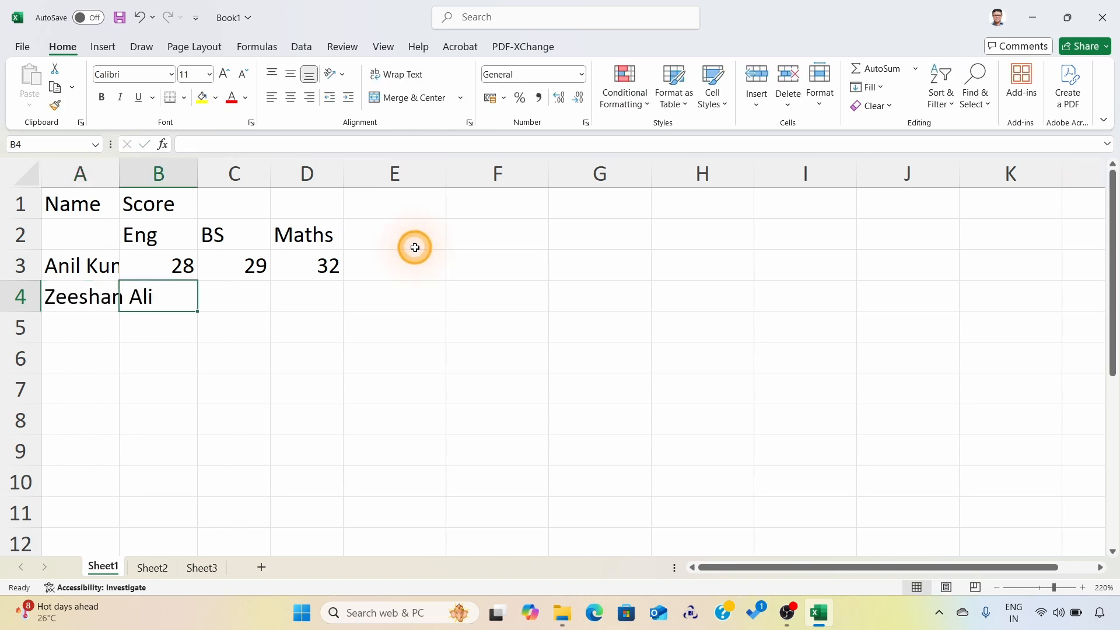
{"action": "type", "text": "41"}
{"action": "key", "text": "Tab"}
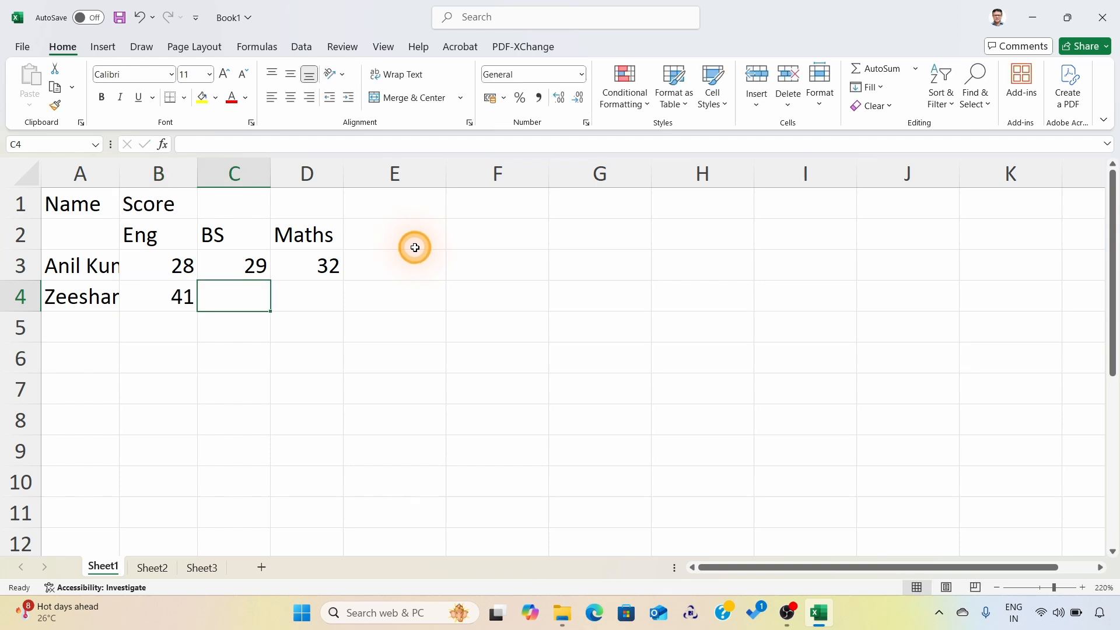
{"action": "type", "text": "28"}
{"action": "key", "text": "Tab"}
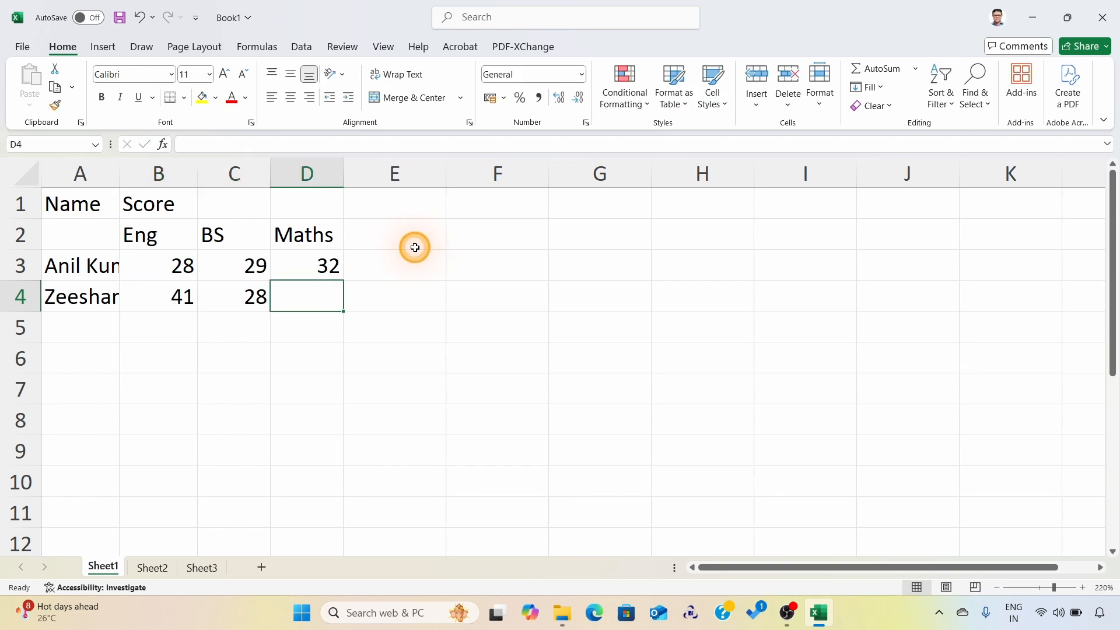
{"action": "type", "text": "39"}
{"action": "key", "text": "Tab"}
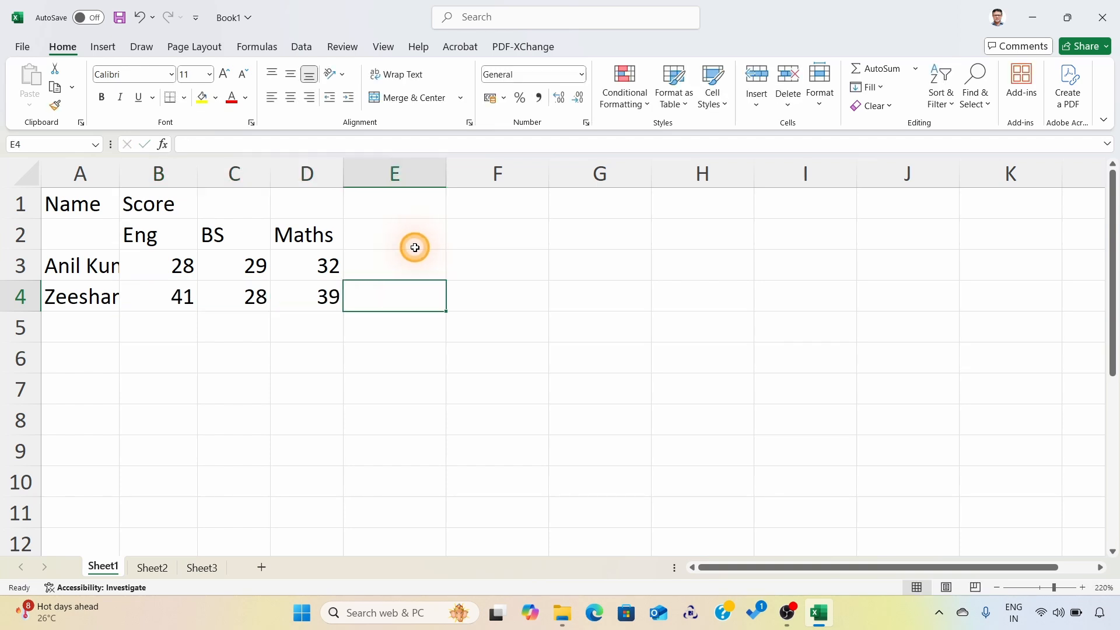
Step: Fill row 5 with the third student's full name in A5 and scores 29, 39 and 33 in B5 to D5
{"action": "key", "text": "Return"}
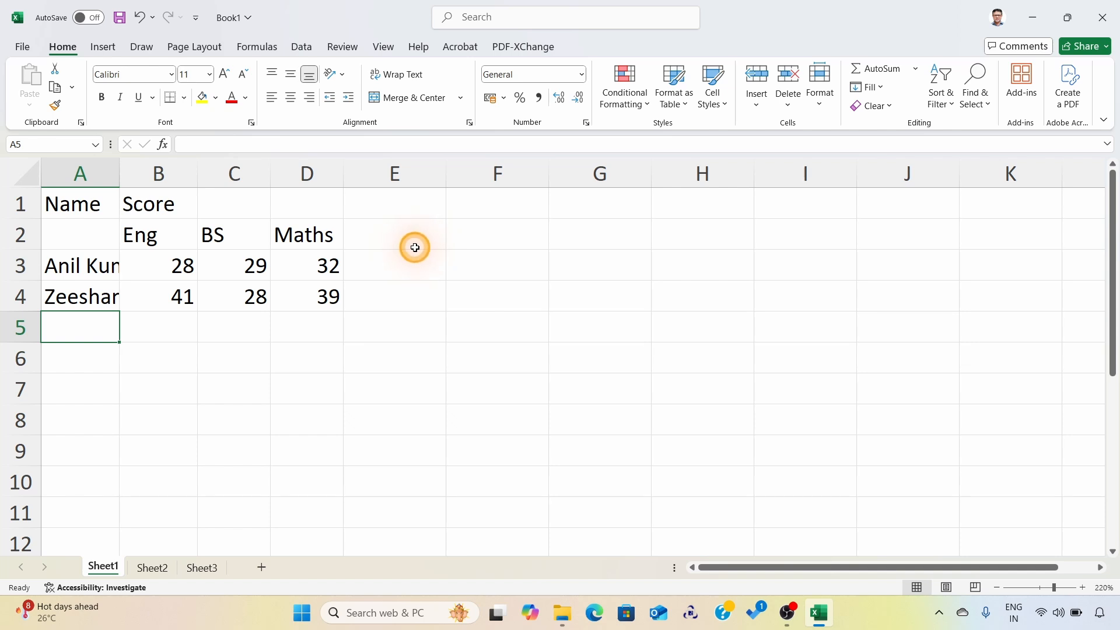
{"action": "type", "text": "Bi"}
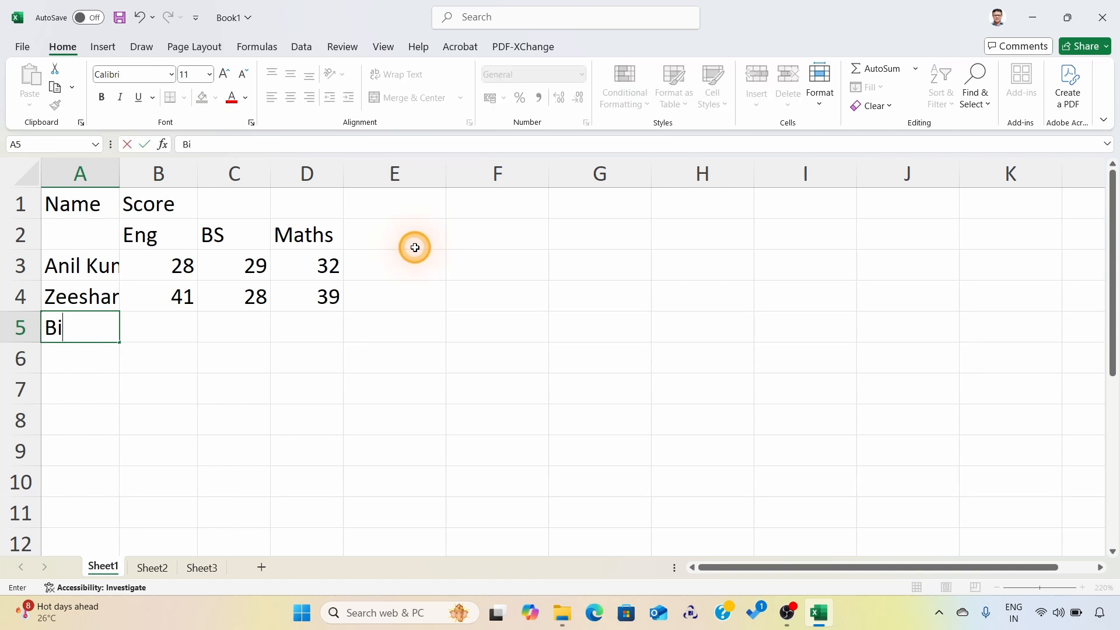
{"action": "type", "text": "ju John"}
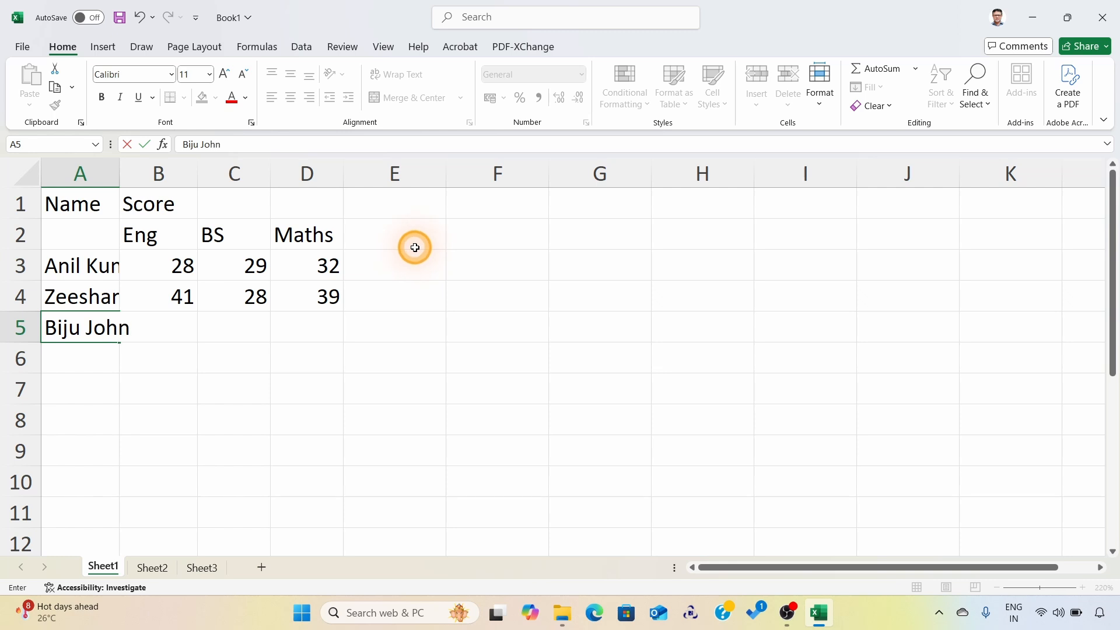
{"action": "key", "text": "Tab"}
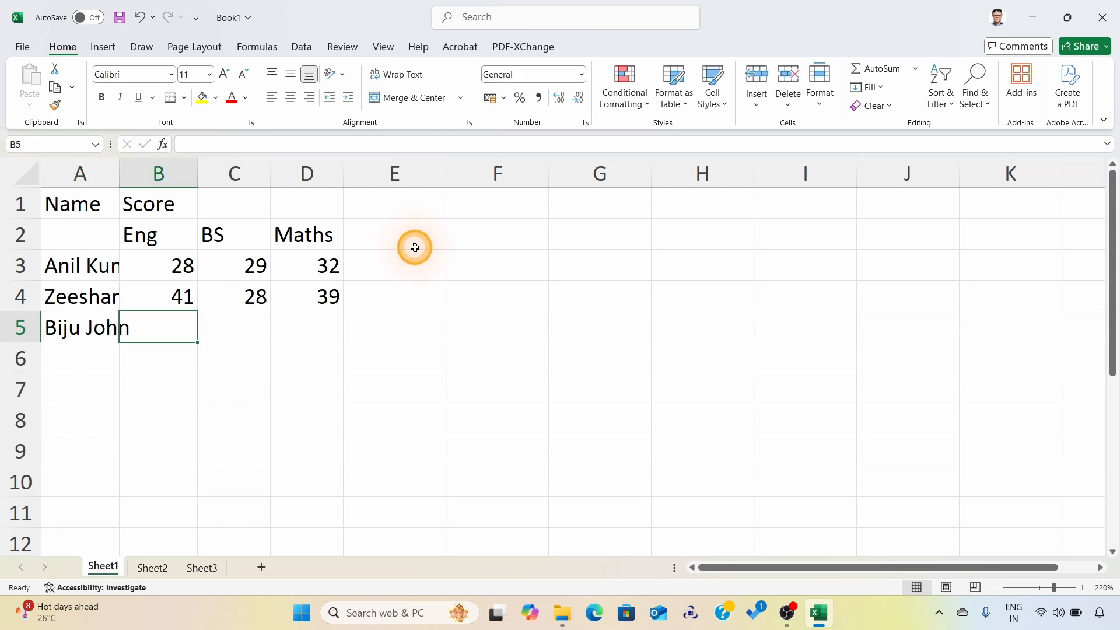
{"action": "type", "text": "29"}
{"action": "key", "text": "Tab"}
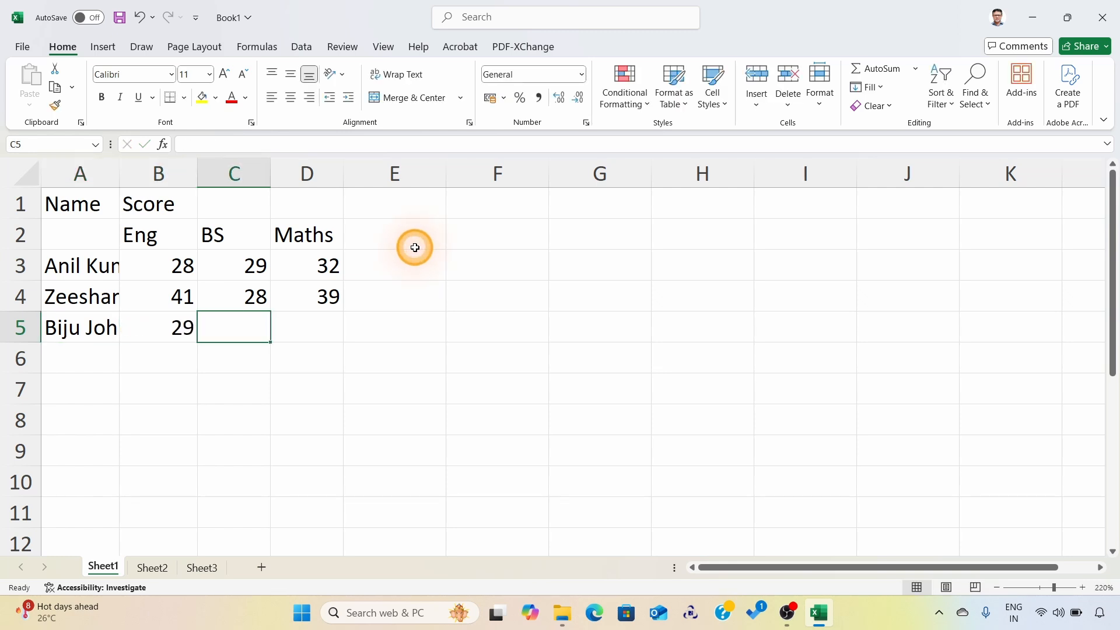
{"action": "type", "text": "39"}
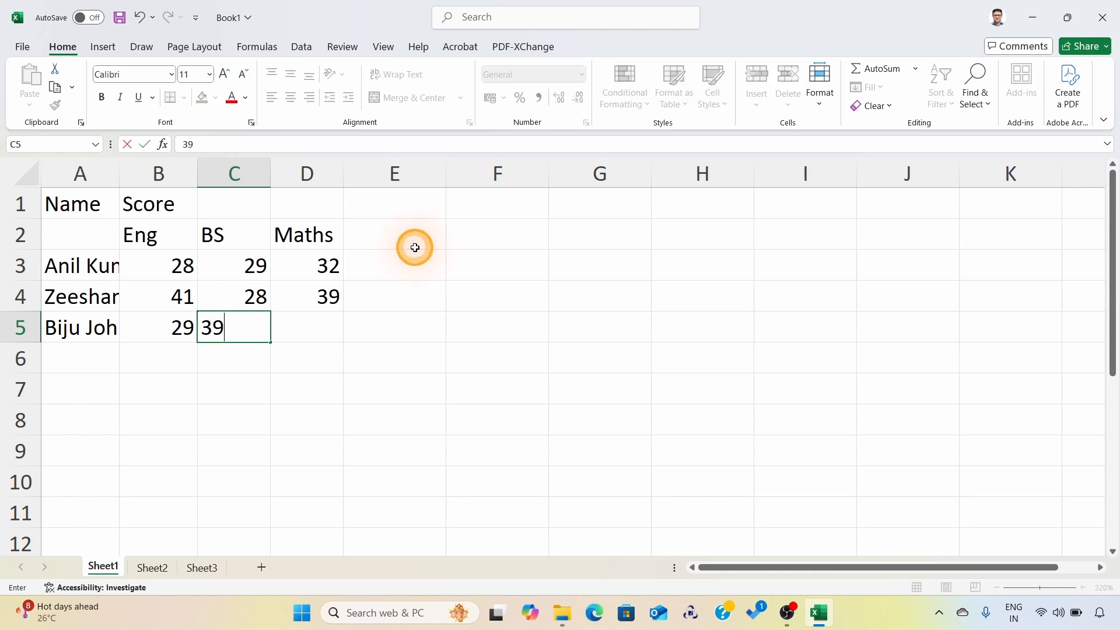
{"action": "key", "text": "Tab"}
{"action": "type", "text": "33"}
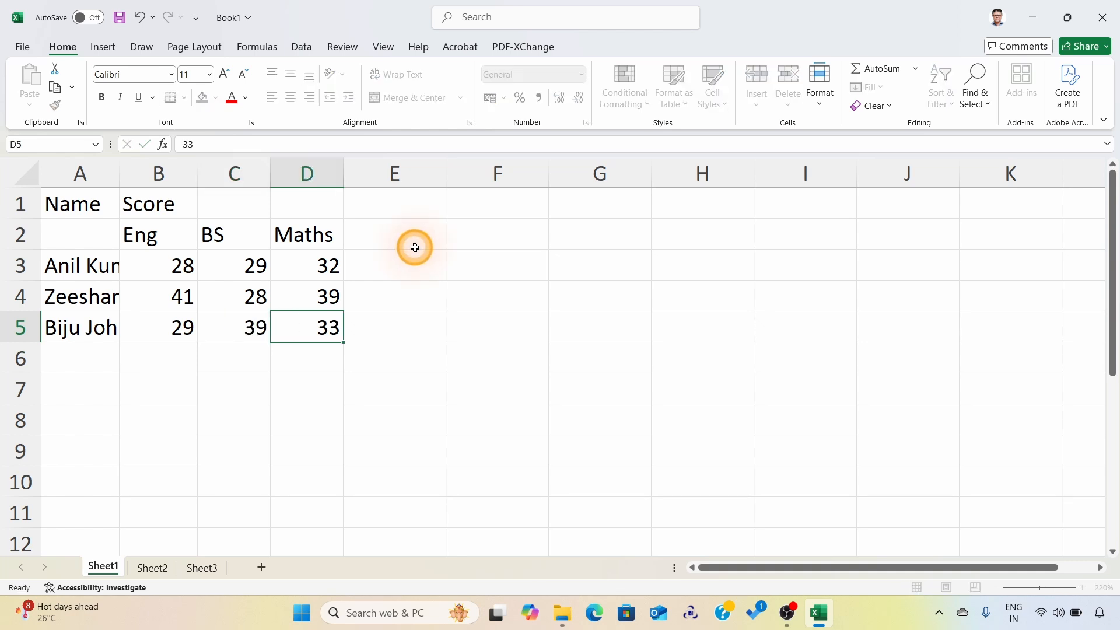
{"action": "key", "text": "Return"}
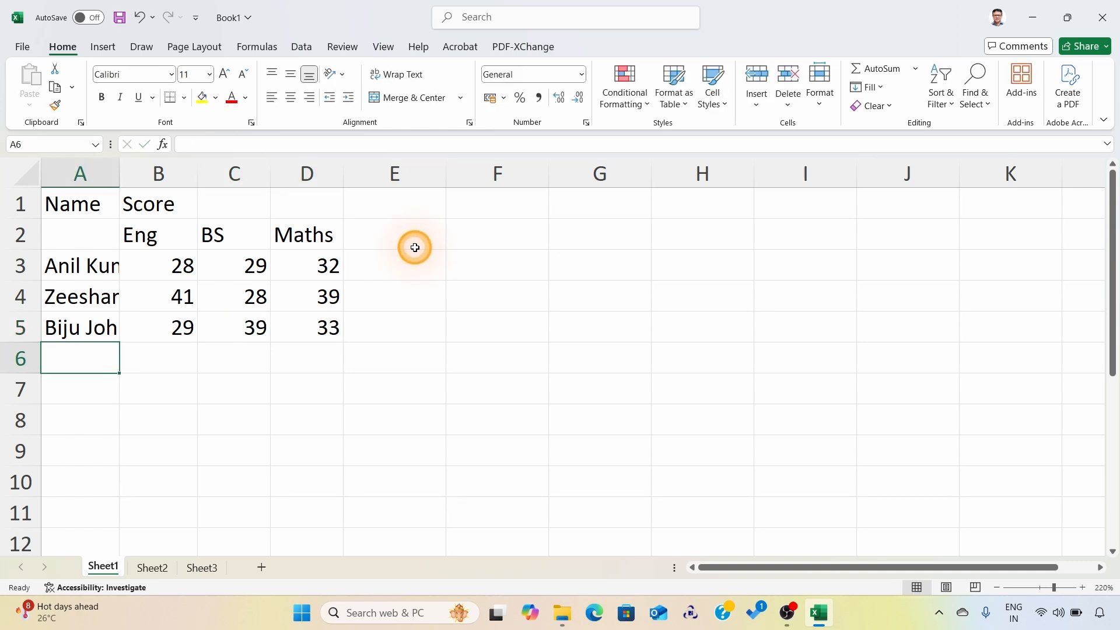
Step: Enter the heading Total in cell E1
{"action": "left_click", "coordinate": [392, 203]}
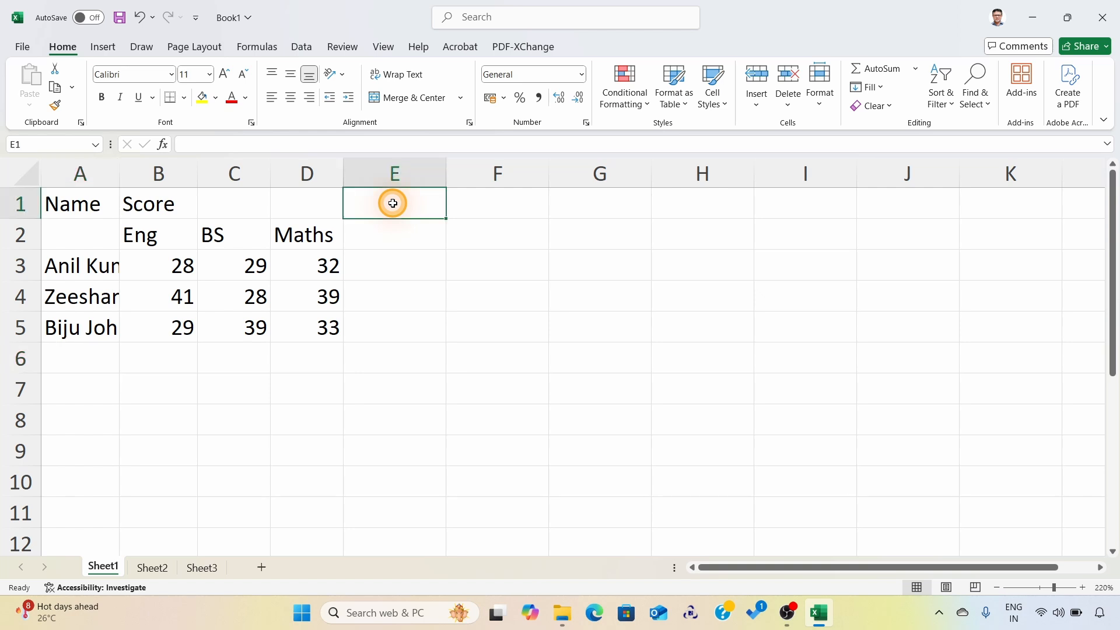
{"action": "type", "text": "T"}
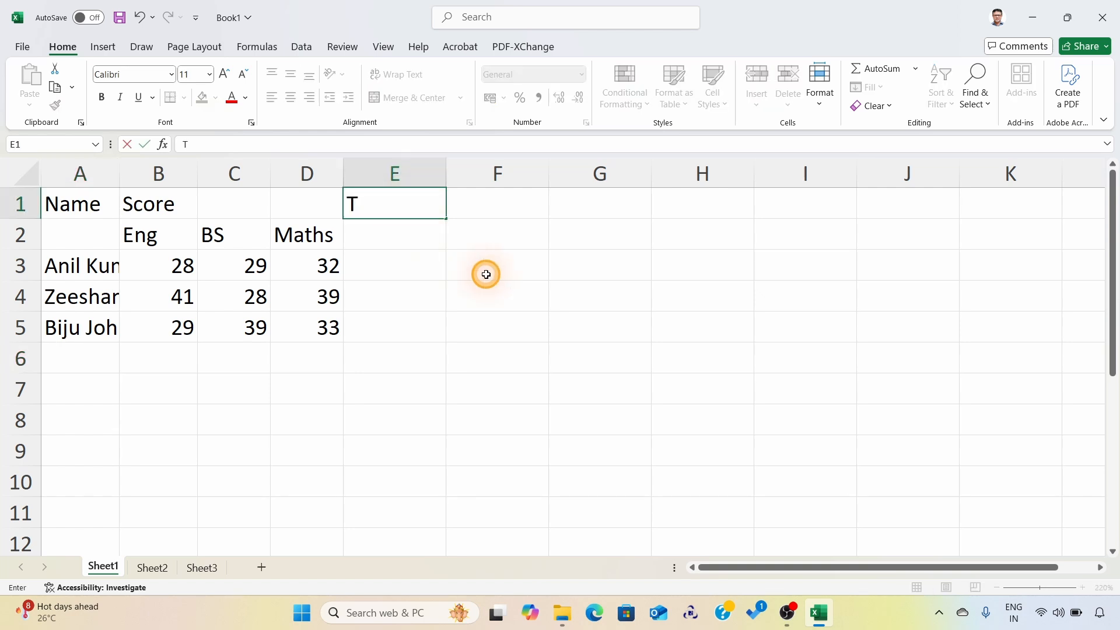
{"action": "type", "text": "otal"}
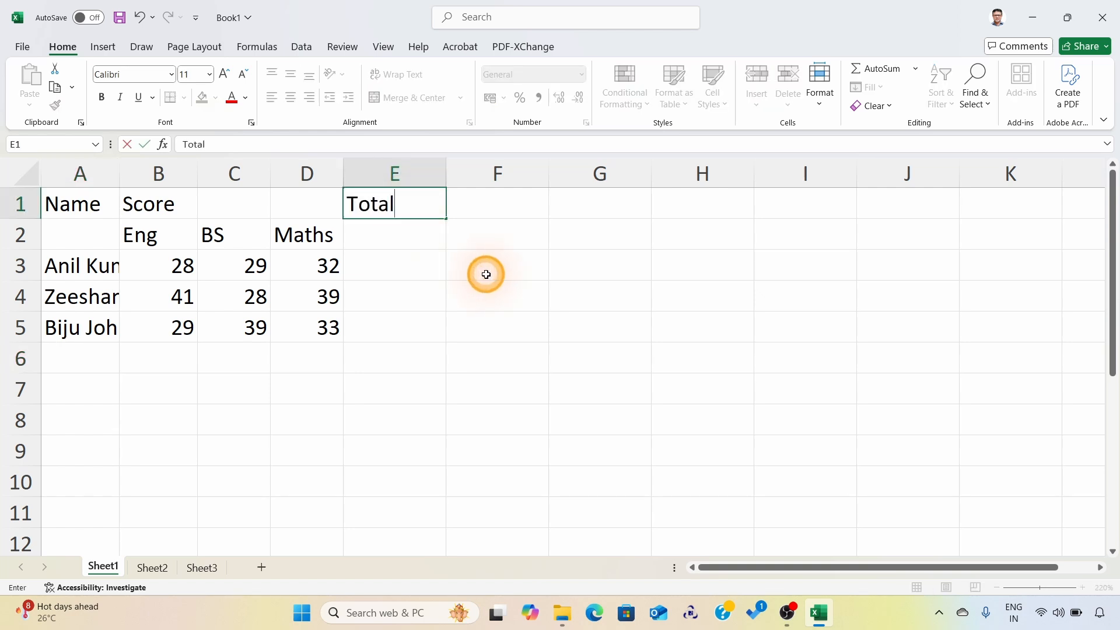
{"action": "key", "text": "Return"}
{"action": "left_click", "coordinate": [524, 327]}
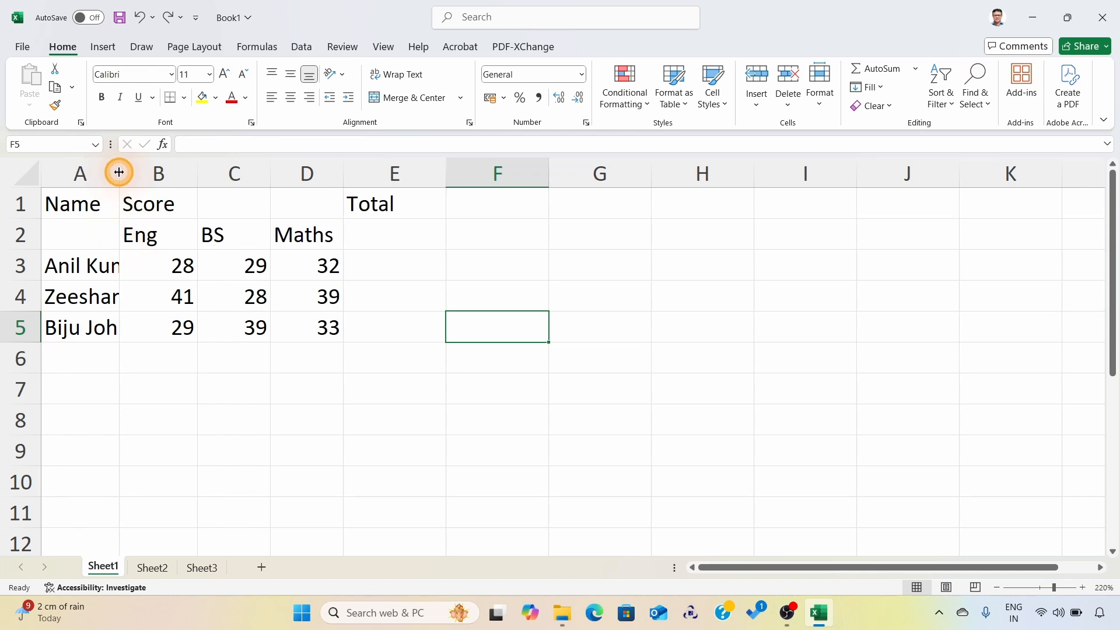
Step: Manually widen columns B and C, increase the heights of rows 2 to 4, and narrow column A
{"action": "left_click_drag", "start_coordinate": [120, 172], "coordinate": [169, 170]}
{"action": "left_click_drag", "start_coordinate": [243, 177], "coordinate": [265, 178]}
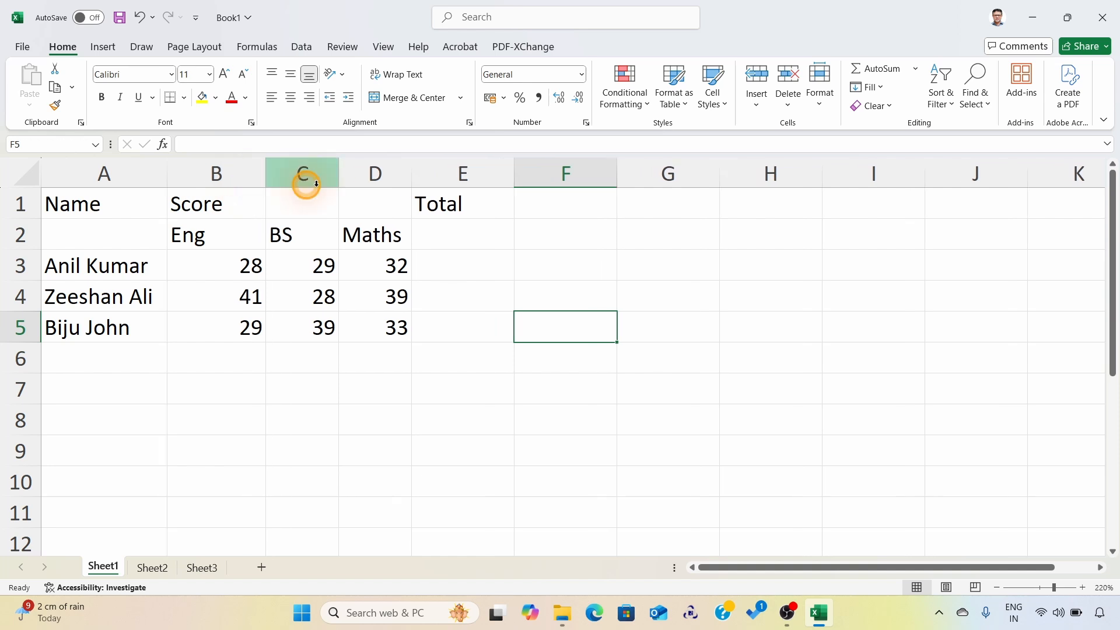
{"action": "left_click_drag", "start_coordinate": [339, 174], "coordinate": [382, 174]}
{"action": "left_click_drag", "start_coordinate": [22, 250], "coordinate": [18, 365]}
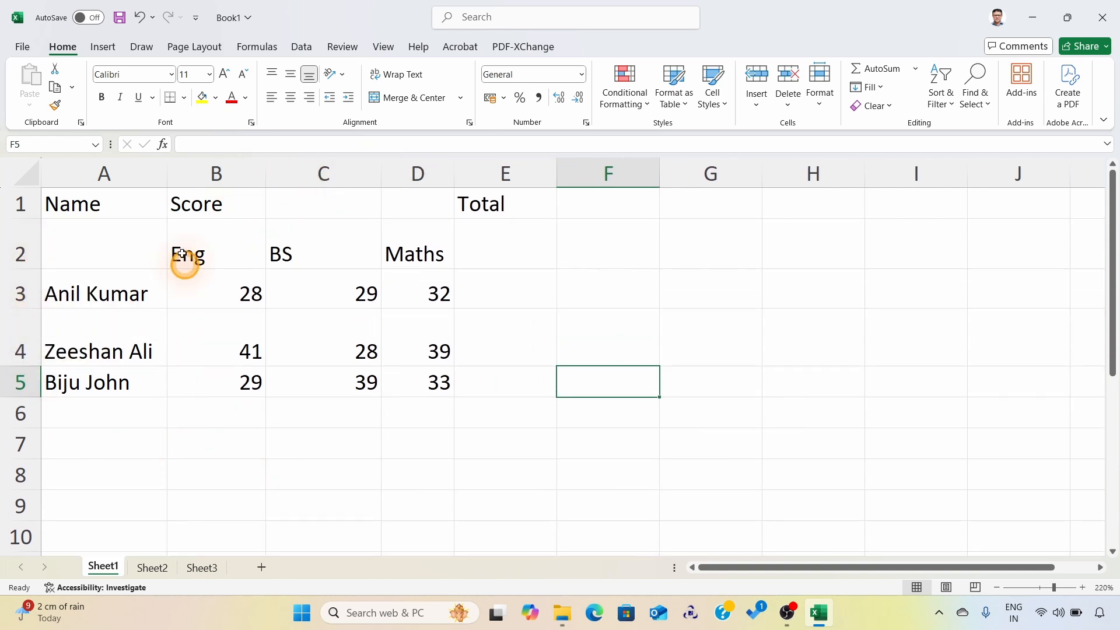
{"action": "left_click_drag", "start_coordinate": [167, 177], "coordinate": [110, 176]}
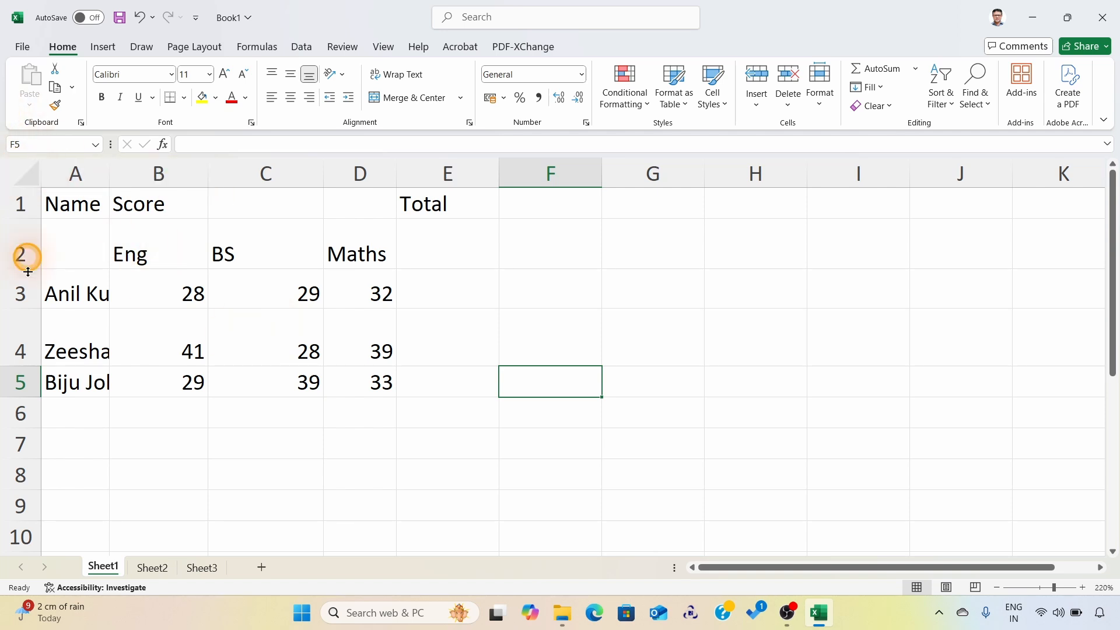
Step: AutoFit the column widths and row heights of the entire worksheet, ending with the sheet deselected
{"action": "left_click", "coordinate": [21, 170]}
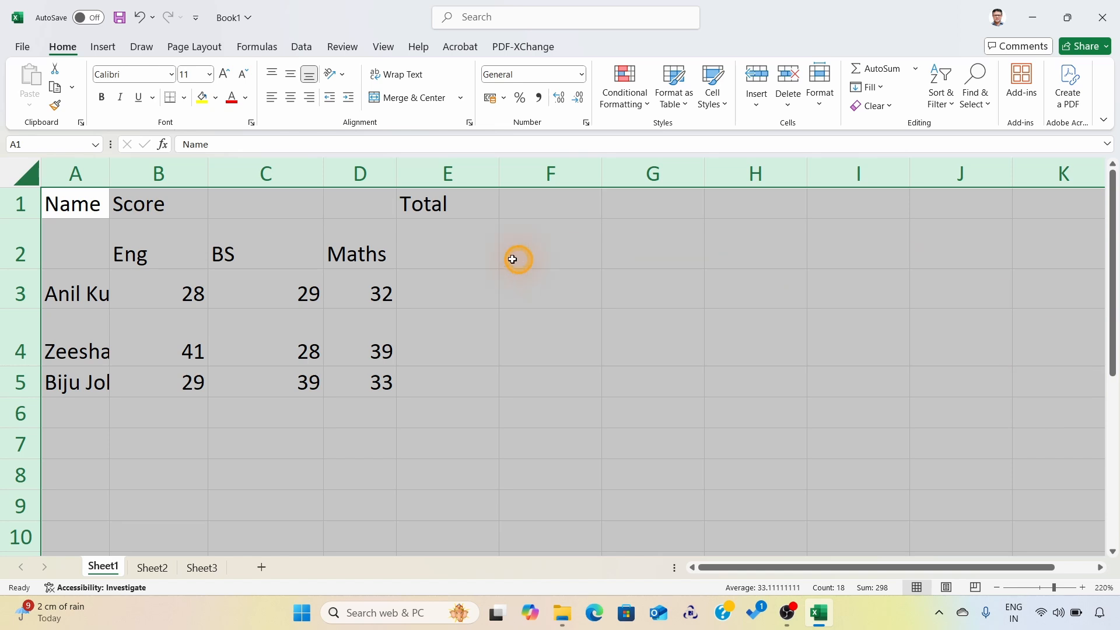
{"action": "double_click", "coordinate": [109, 170]}
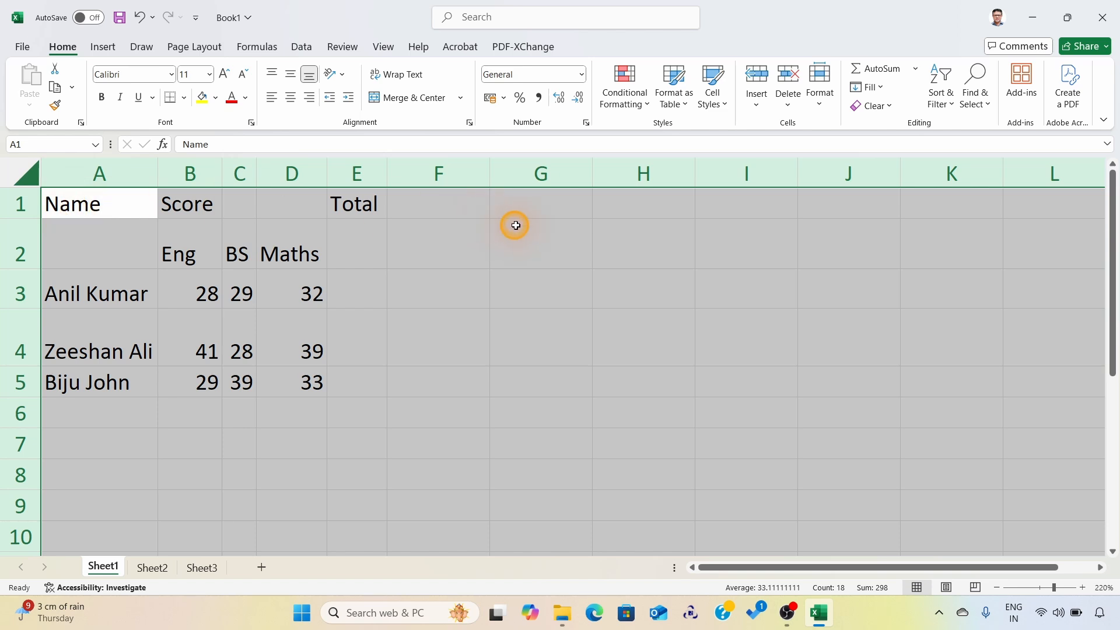
{"action": "double_click", "coordinate": [20, 266]}
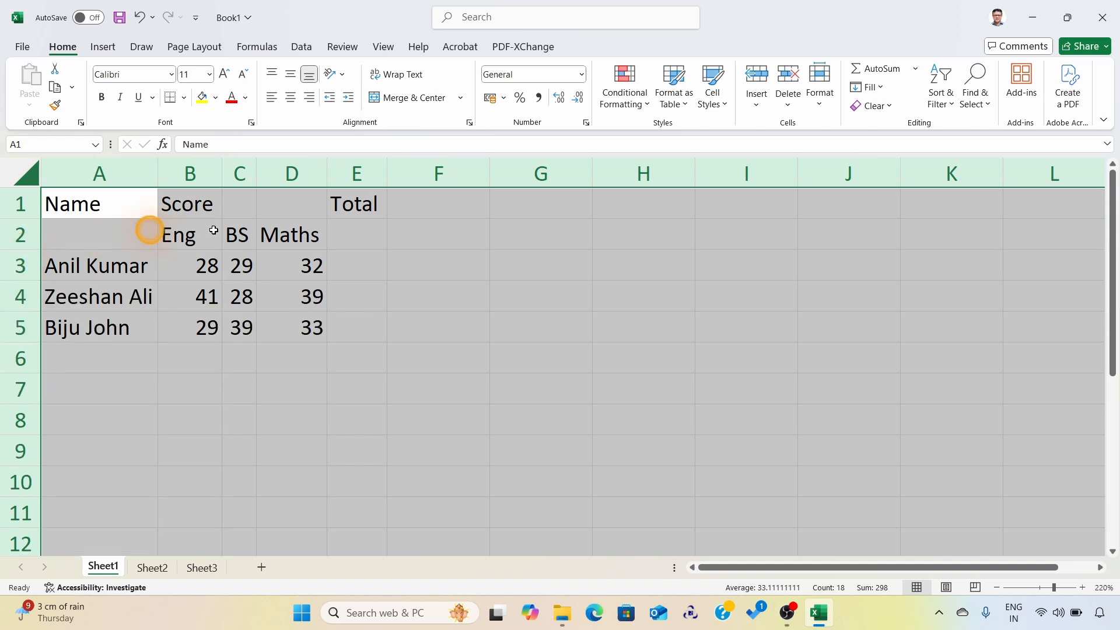
{"action": "left_click", "coordinate": [411, 236]}
Step: Select the heading range A1:E2 and turn bold, italic and underline on and off one after another
{"action": "left_click_drag", "start_coordinate": [85, 202], "coordinate": [357, 233]}
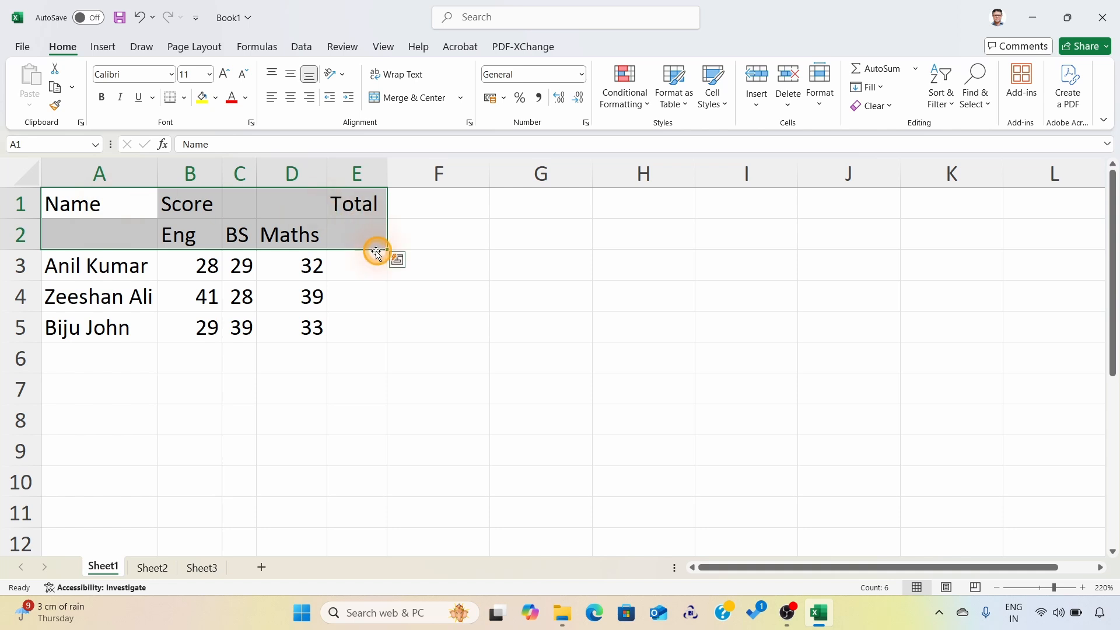
{"action": "left_click_drag", "start_coordinate": [84, 208], "coordinate": [361, 239]}
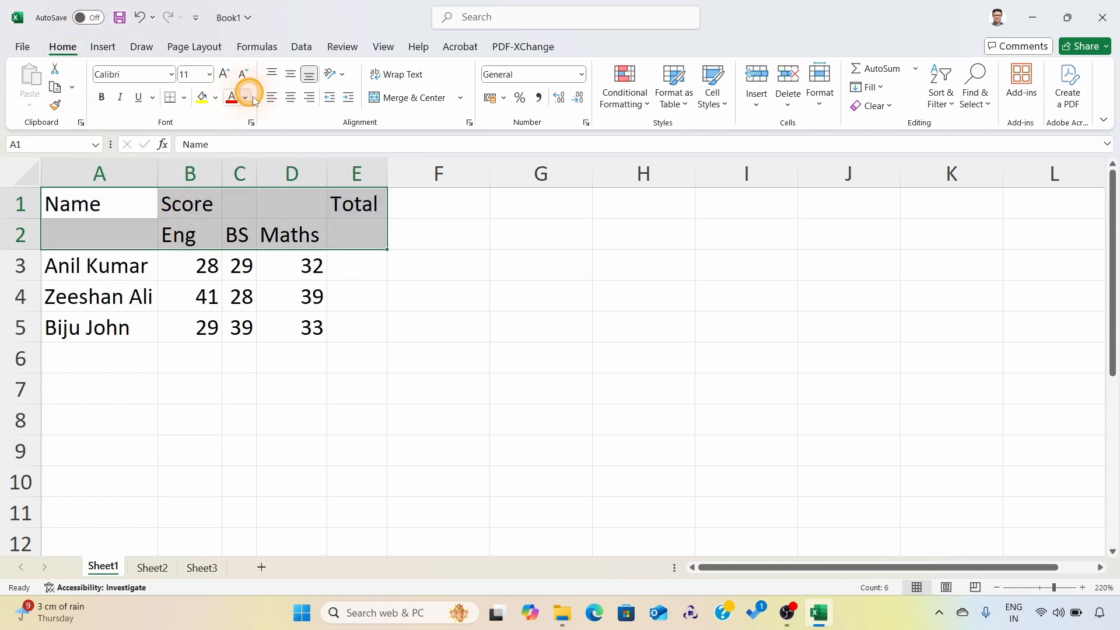
{"action": "left_click", "coordinate": [102, 97]}
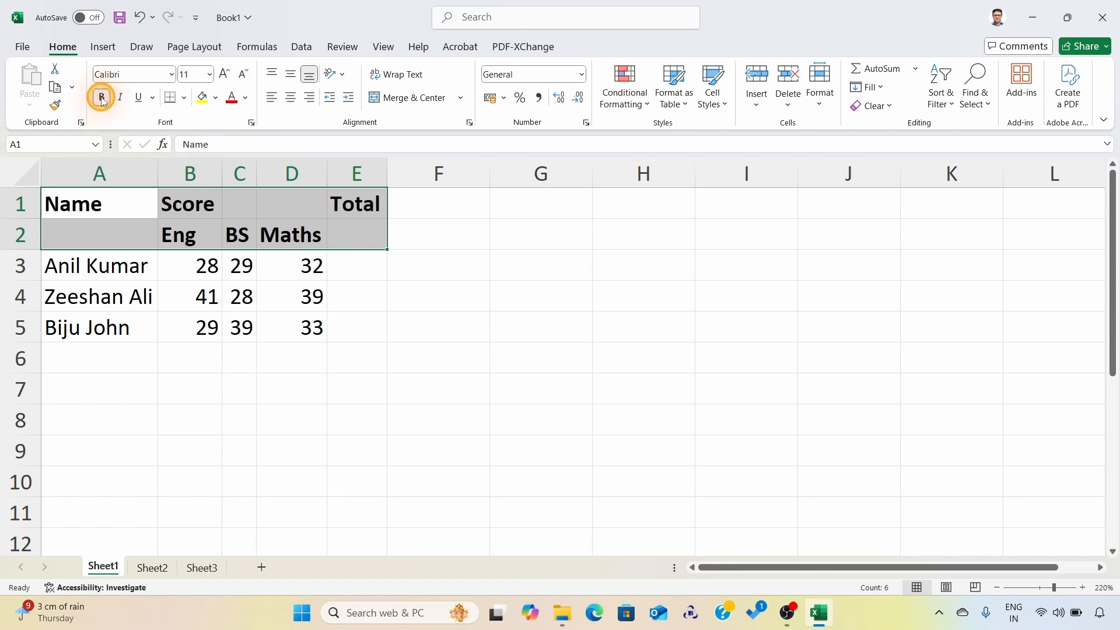
{"action": "left_click", "coordinate": [102, 98]}
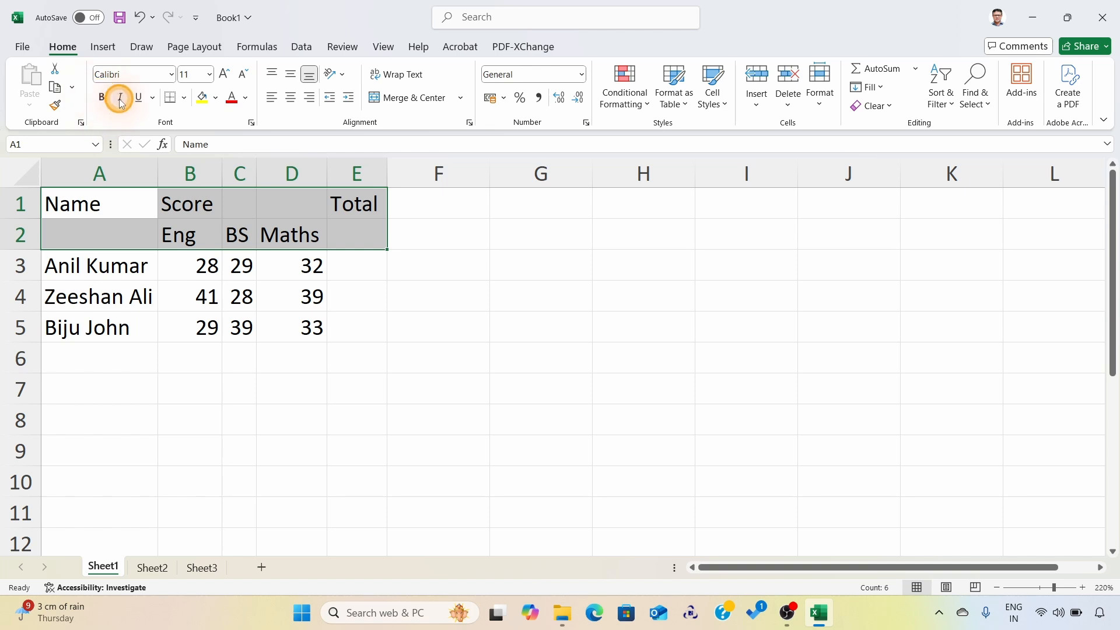
{"action": "left_click", "coordinate": [122, 97]}
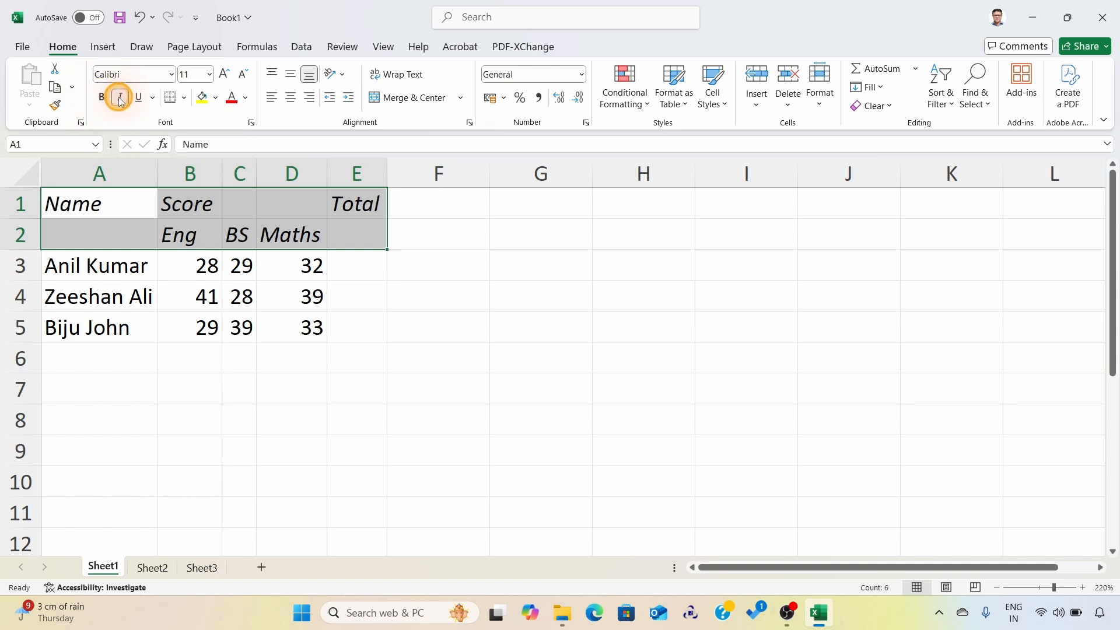
{"action": "left_click", "coordinate": [121, 97]}
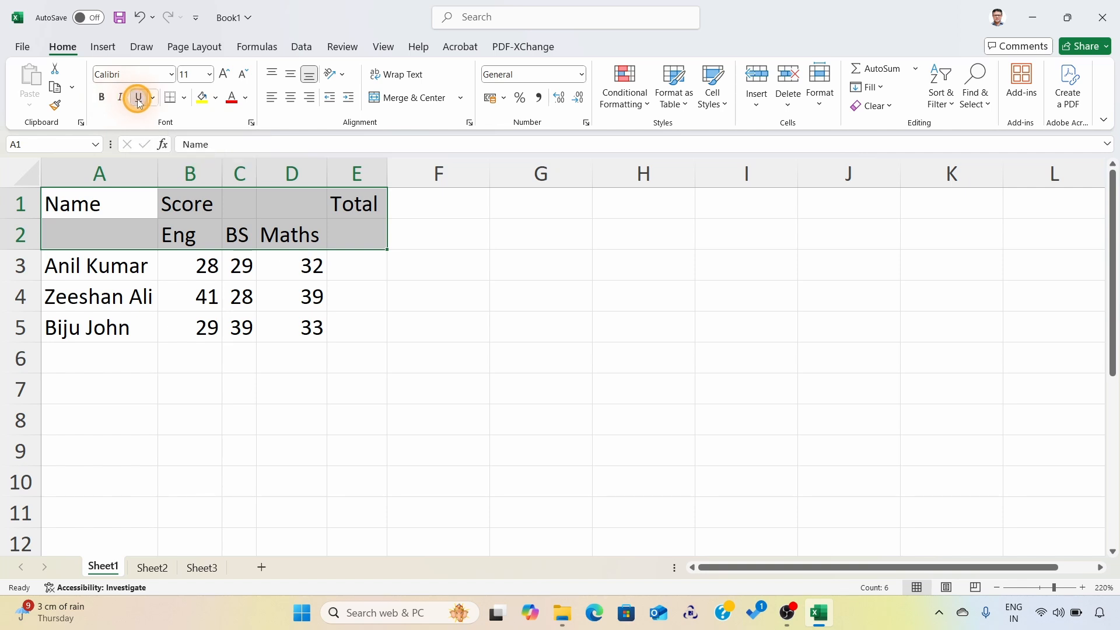
{"action": "left_click", "coordinate": [138, 99]}
{"action": "left_click", "coordinate": [138, 99]}
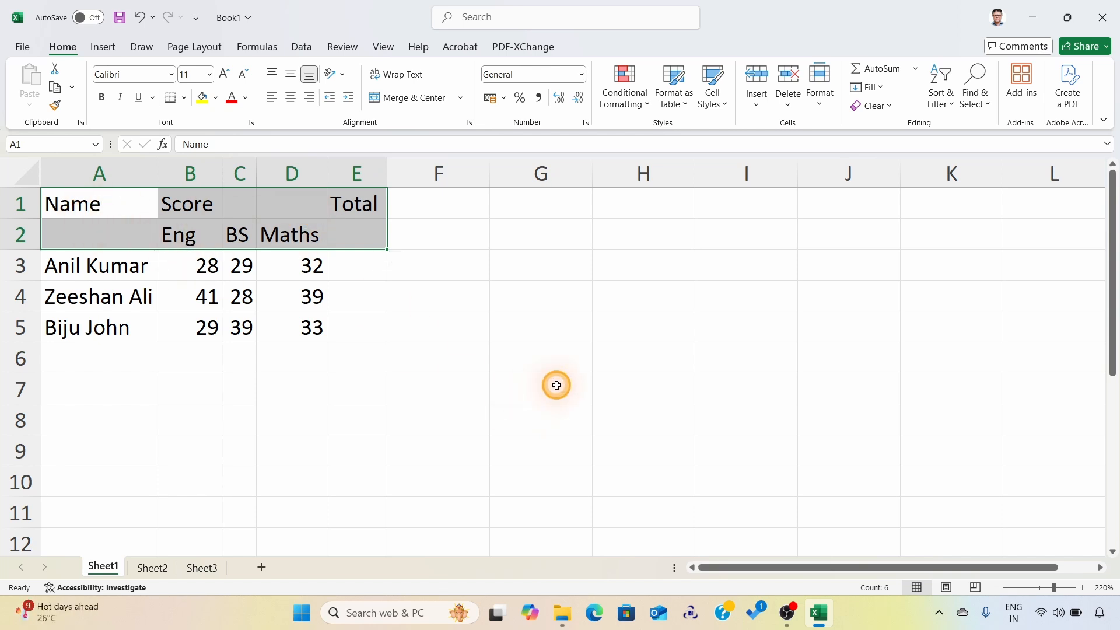
Step: Cycle the headings in A1:E2 through bold, italic and underline once more, and finish with only bold applied
{"action": "key", "text": "ctrl+b"}
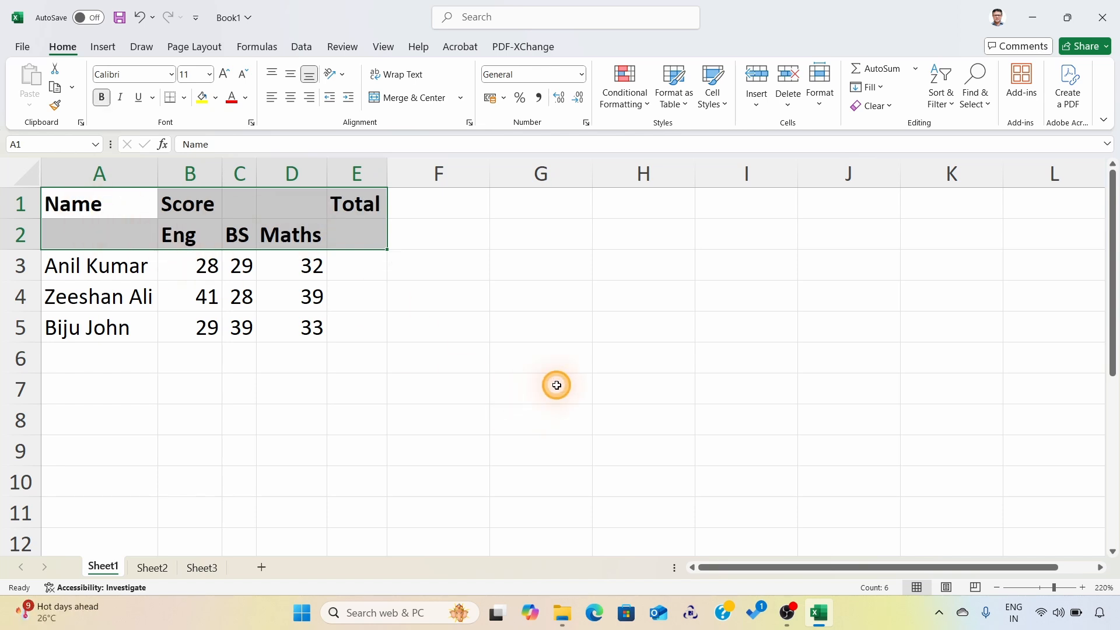
{"action": "key", "text": "ctrl+b"}
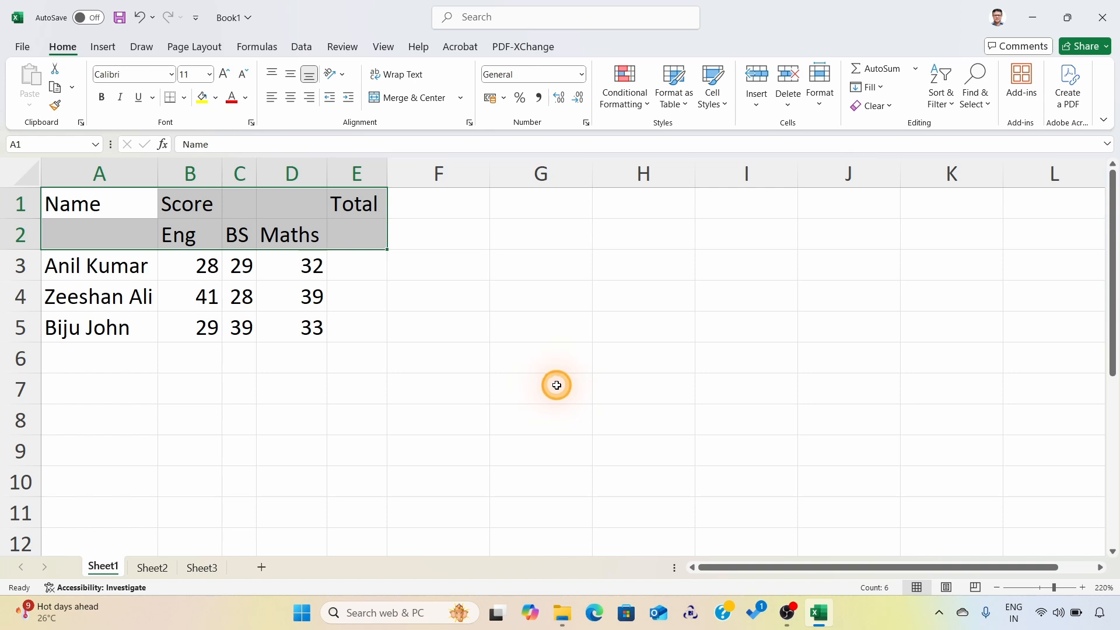
{"action": "key", "text": "ctrl+i"}
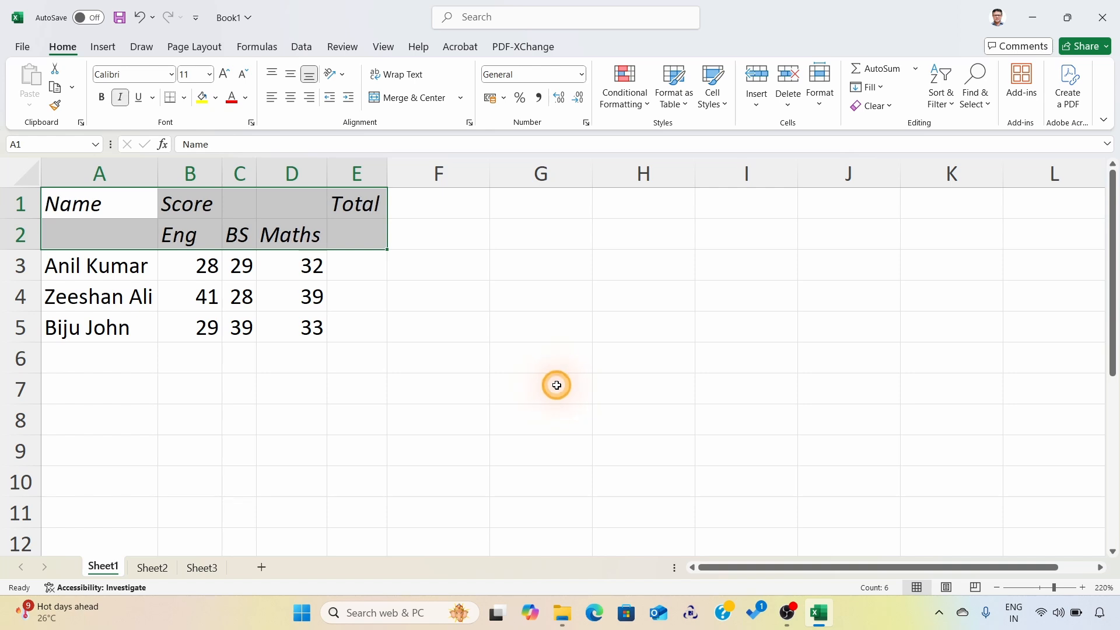
{"action": "key", "text": "ctrl+i"}
{"action": "key", "text": "ctrl+u"}
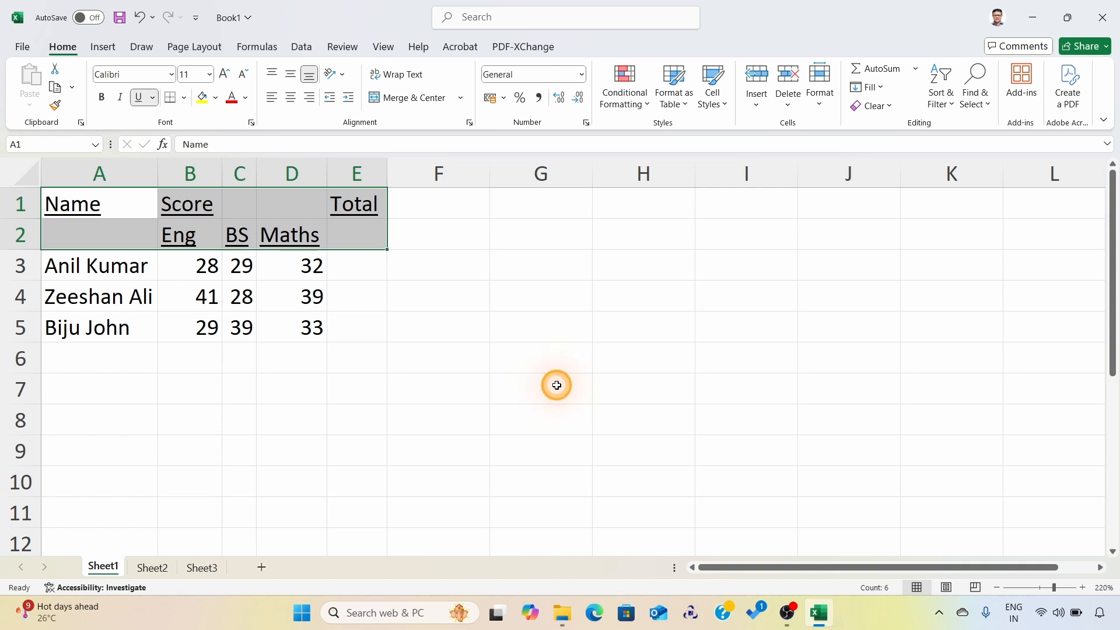
{"action": "key", "text": "ctrl+u"}
{"action": "key", "text": "ctrl+b"}
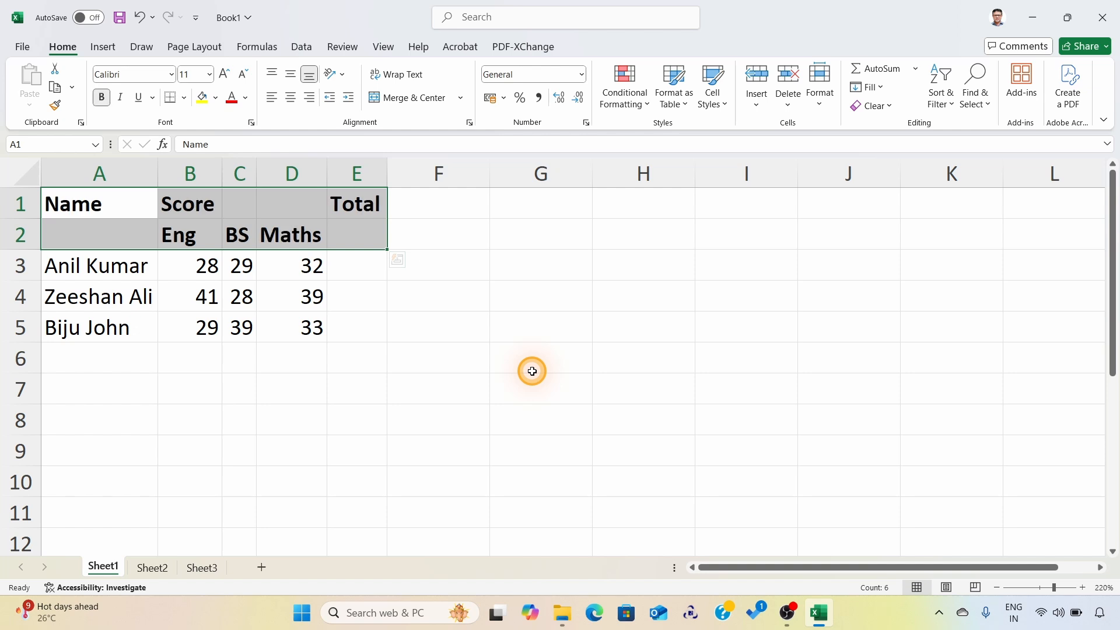
{"action": "left_click", "coordinate": [44, 243]}
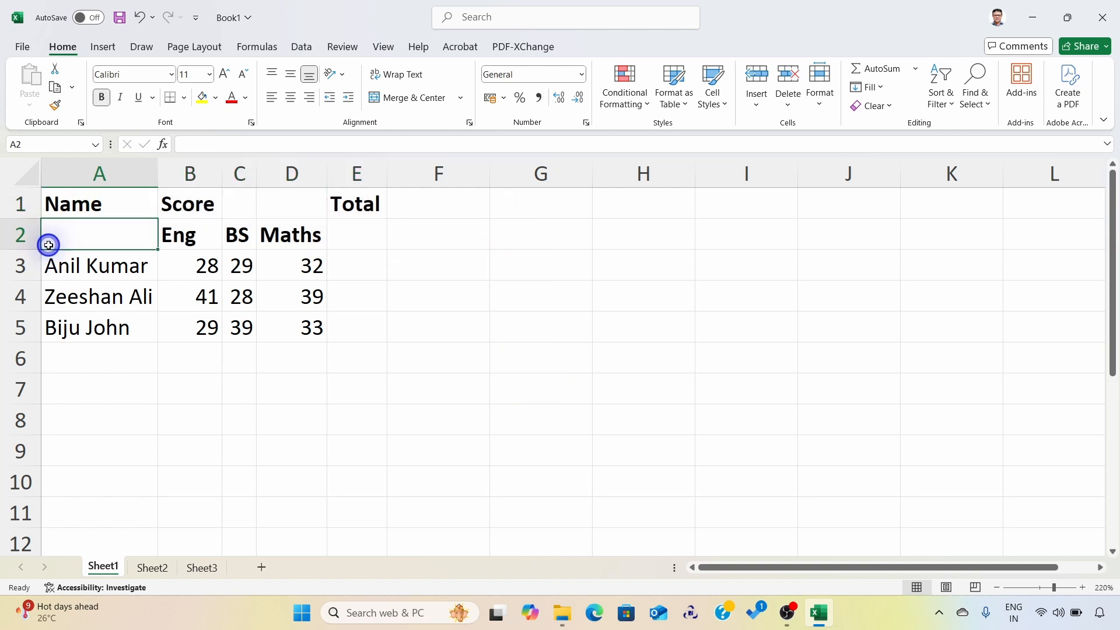
Step: Apply All Borders to the score table in A1:E5 and deselect it
{"action": "left_click_drag", "start_coordinate": [88, 201], "coordinate": [381, 322]}
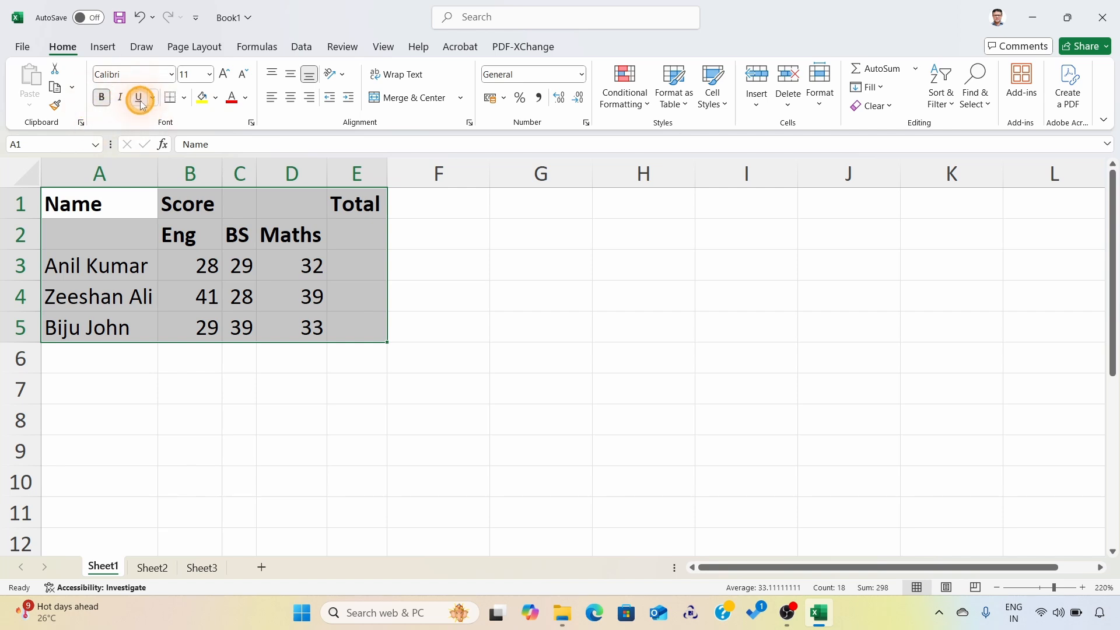
{"action": "left_click", "coordinate": [184, 100]}
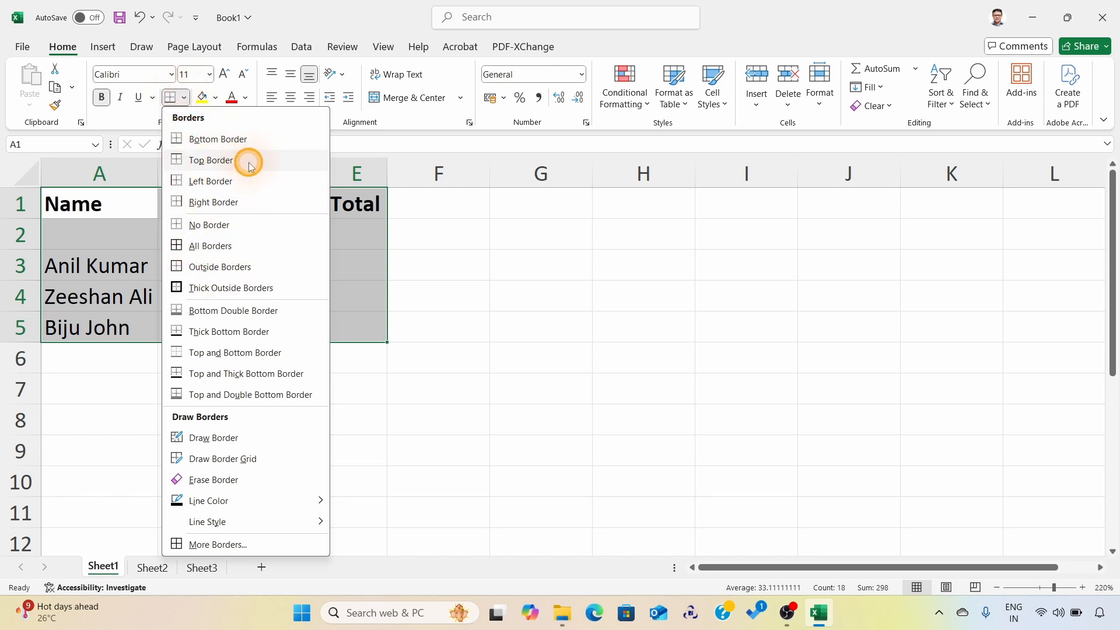
{"action": "left_click", "coordinate": [205, 250]}
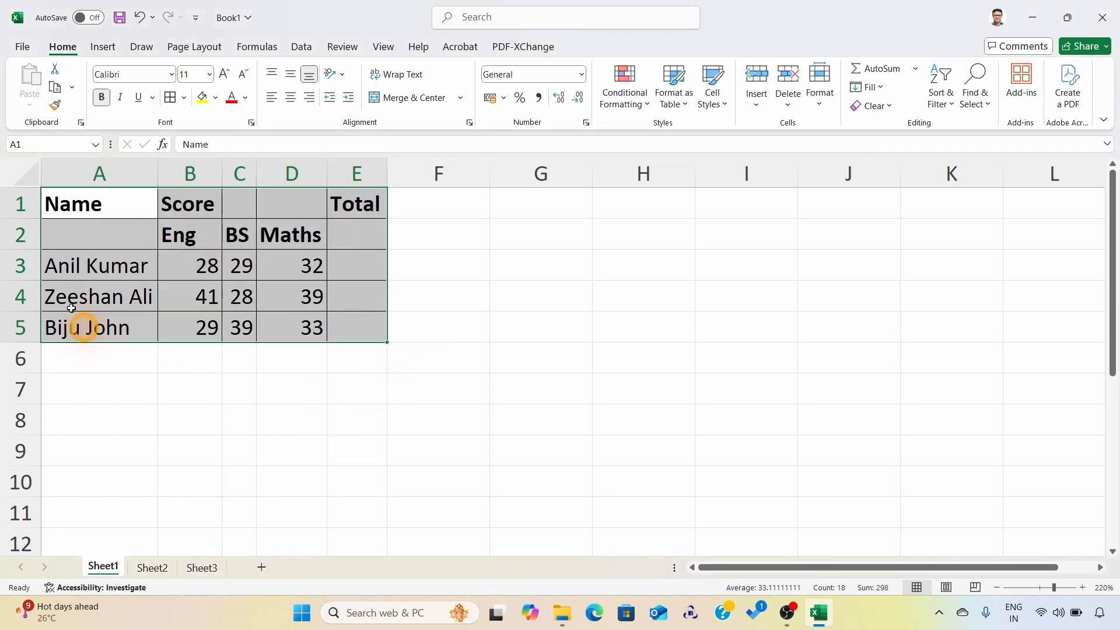
{"action": "left_click", "coordinate": [497, 266]}
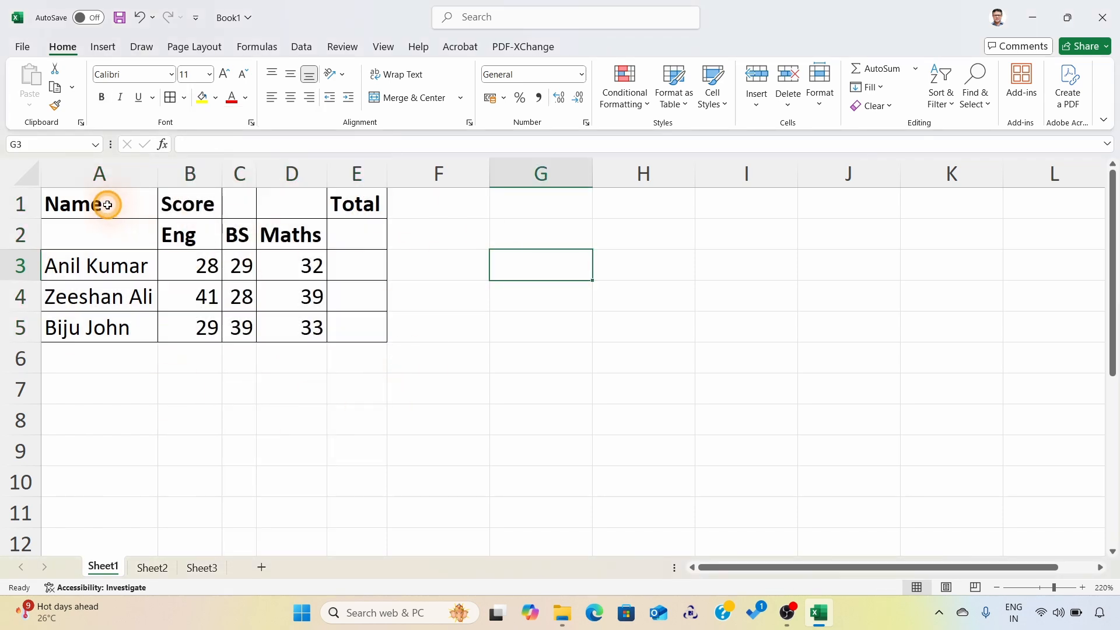
Step: Fill the heading cells A1:E2 with Blue, Accent 1, Darker 50% and set their font color to white
{"action": "left_click_drag", "start_coordinate": [108, 204], "coordinate": [339, 230]}
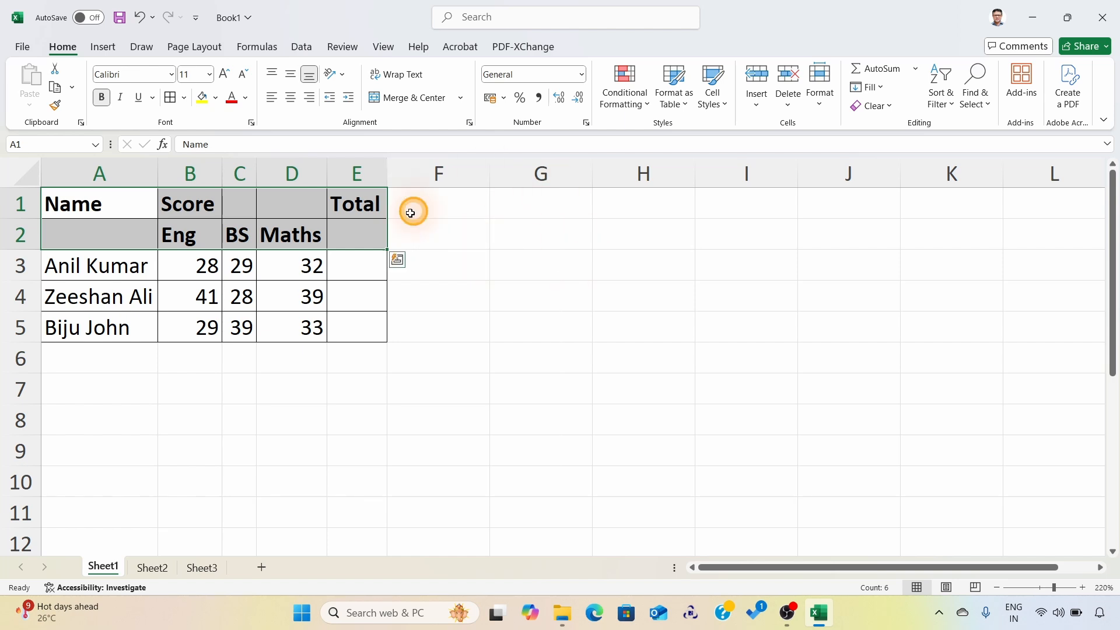
{"action": "left_click", "coordinate": [216, 98]}
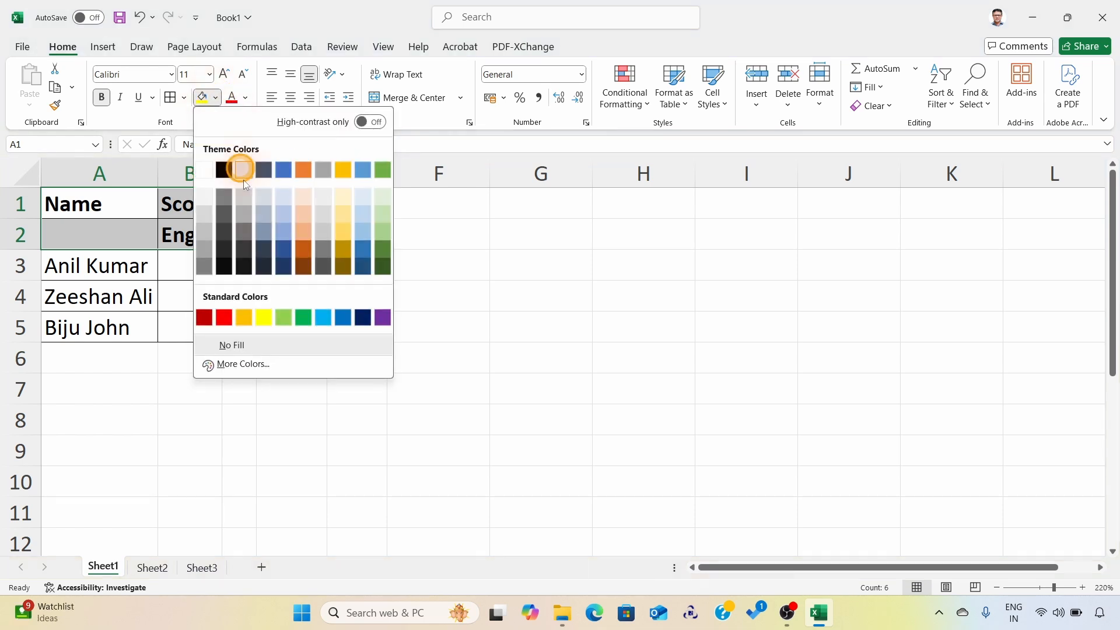
{"action": "left_click", "coordinate": [286, 269]}
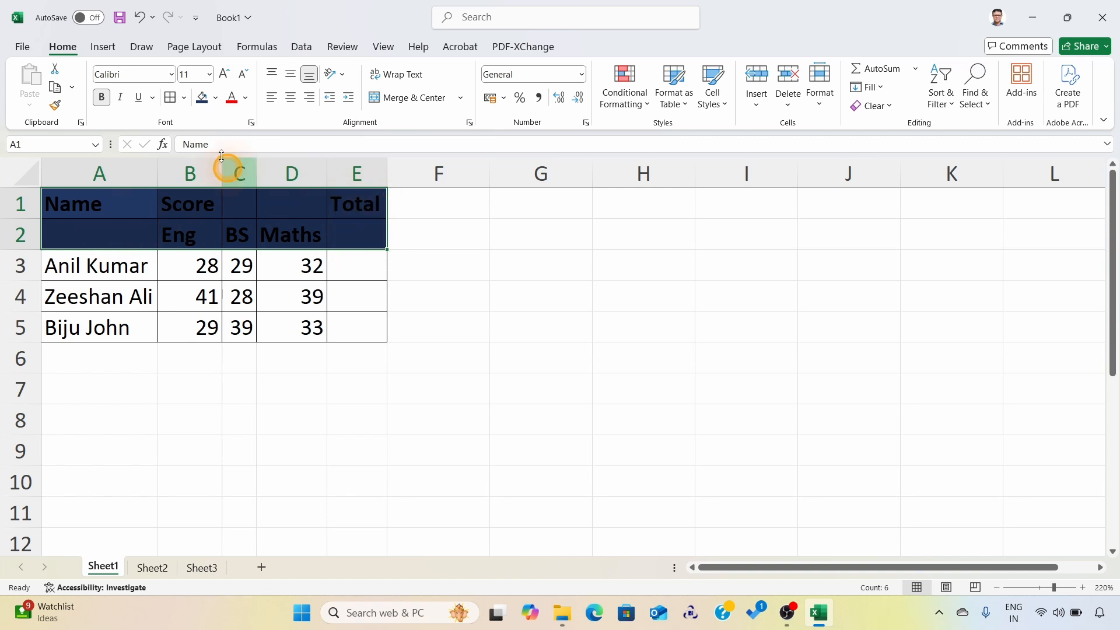
{"action": "left_click", "coordinate": [245, 102]}
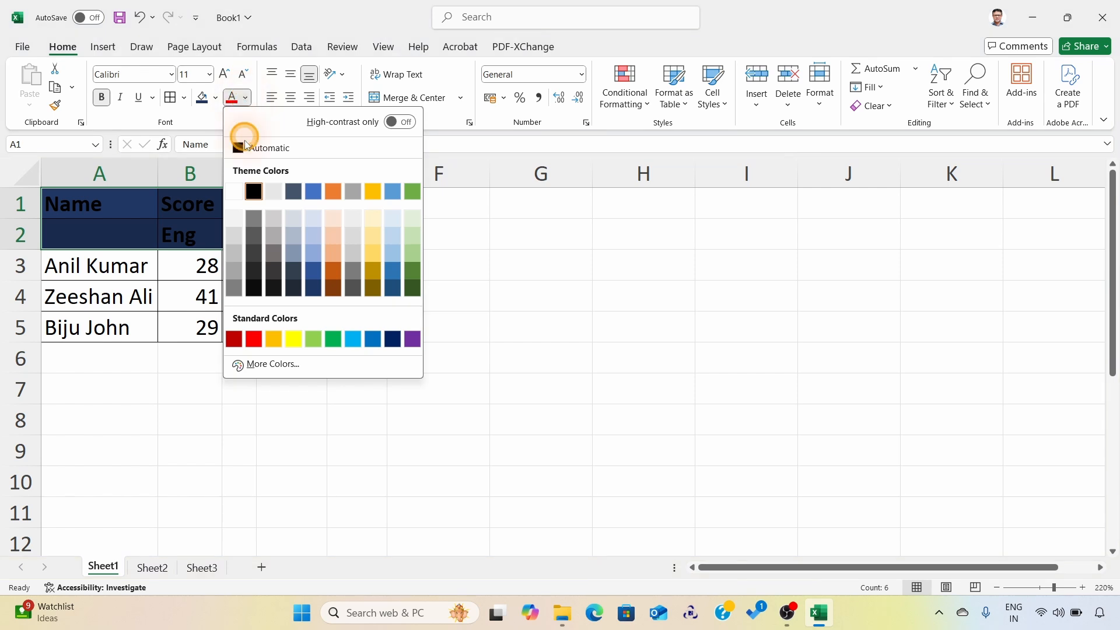
{"action": "left_click", "coordinate": [238, 192]}
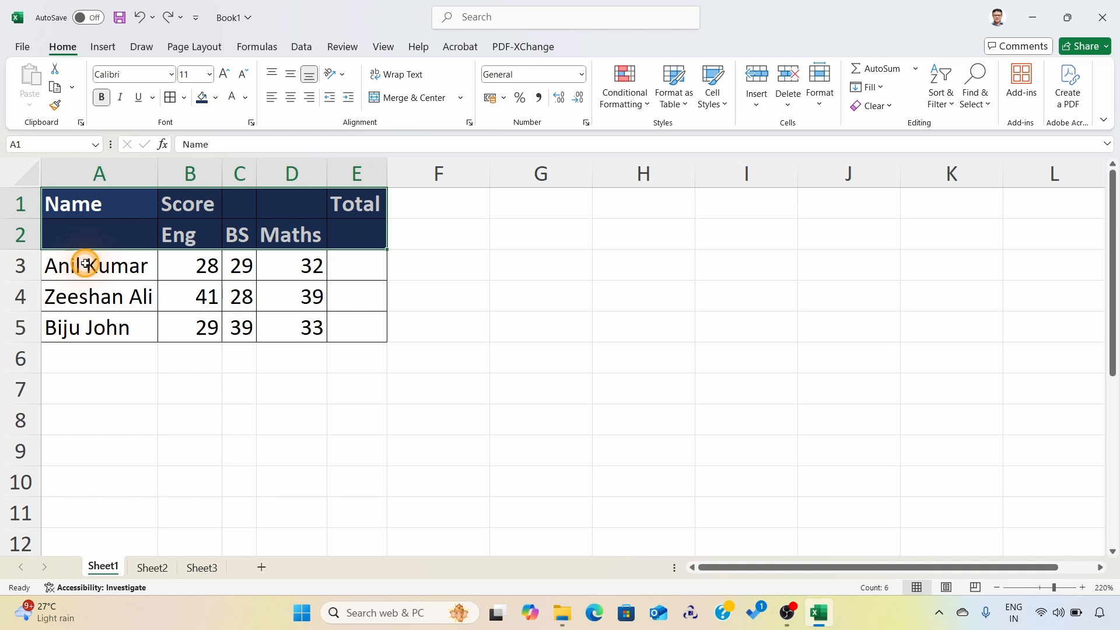
Step: Fill the student rows A3:E5 with the lightest blue theme shade and deselect them
{"action": "left_click_drag", "start_coordinate": [85, 263], "coordinate": [359, 325]}
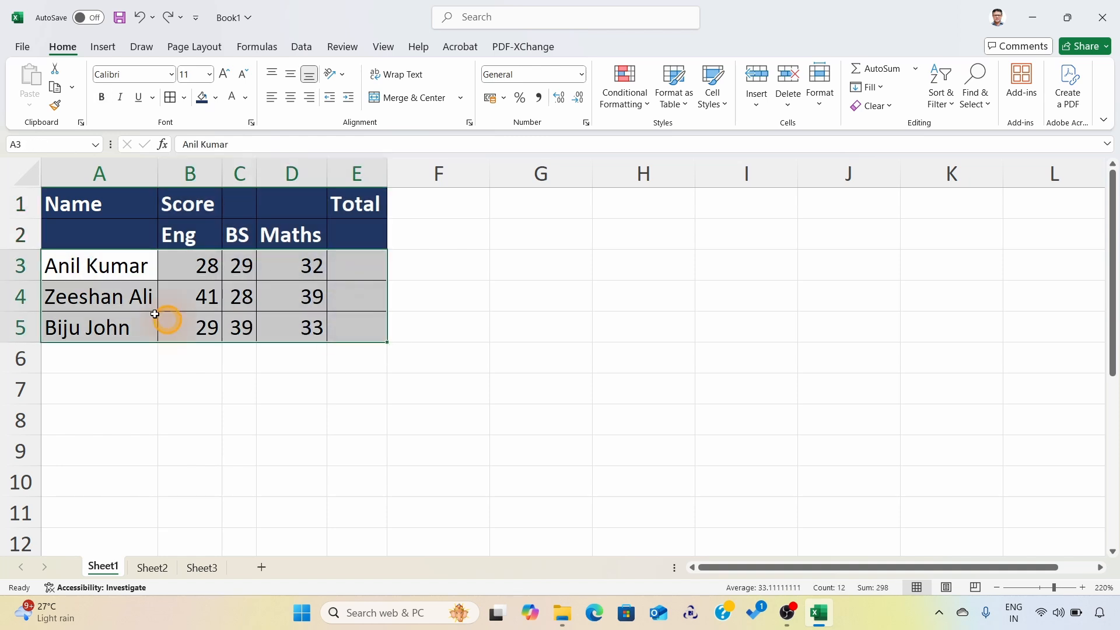
{"action": "left_click", "coordinate": [216, 99]}
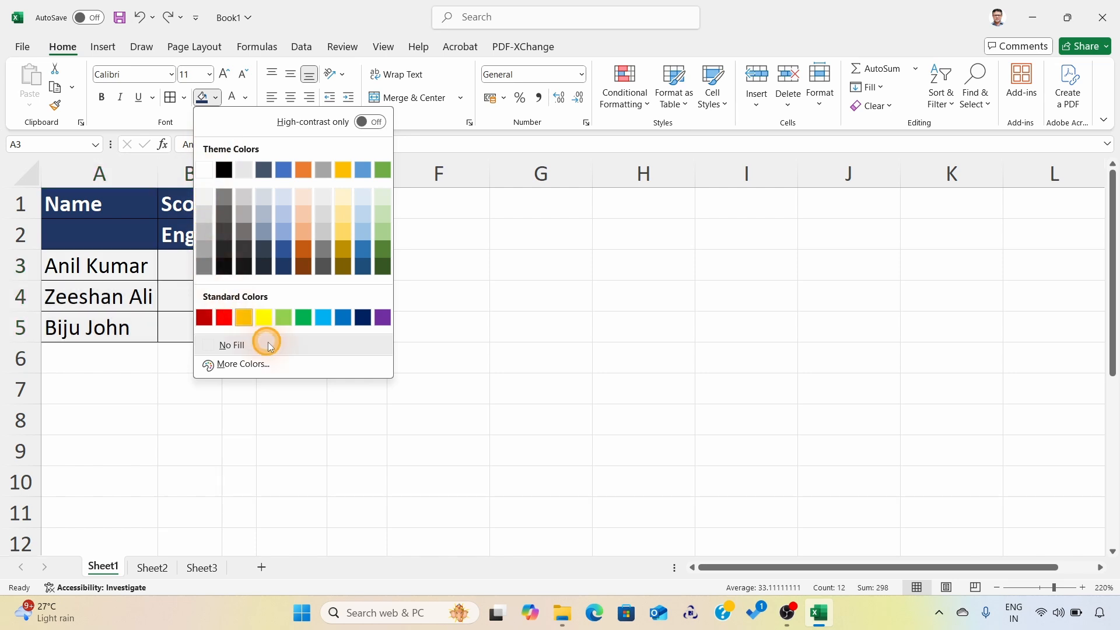
{"action": "left_click", "coordinate": [285, 196]}
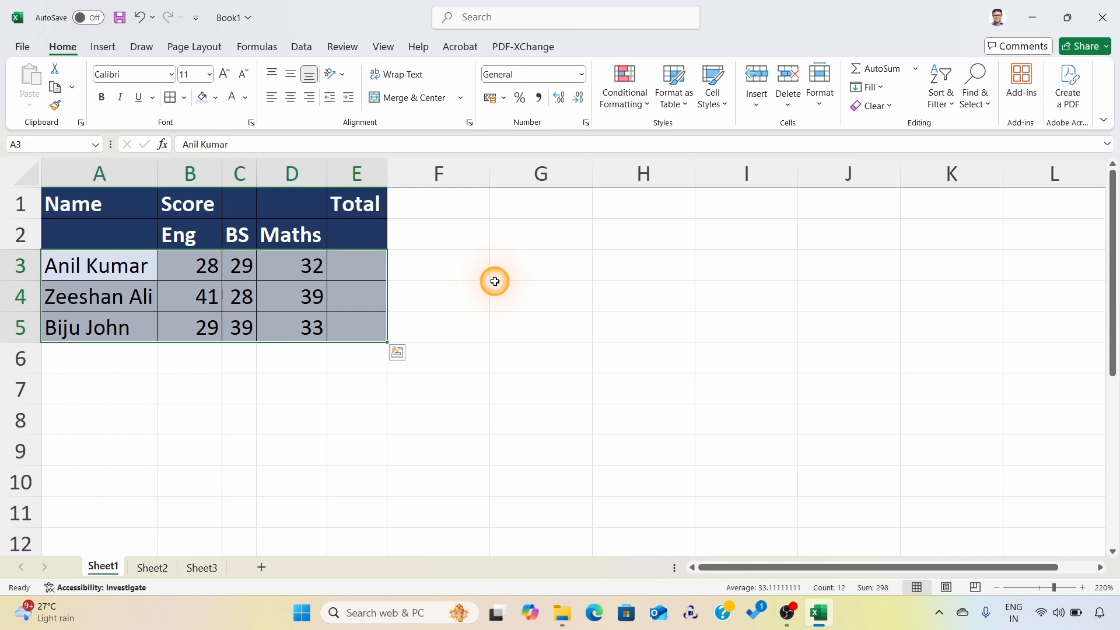
{"action": "left_click", "coordinate": [495, 280]}
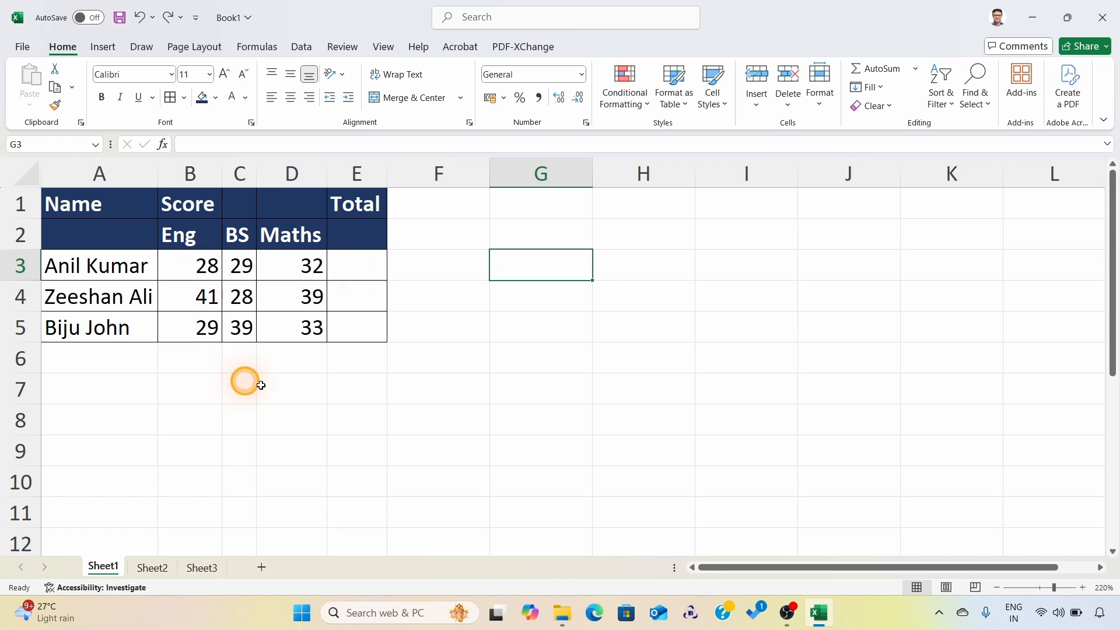
Step: Make row 7 much taller and enter 25 in cell G7 as an alignment sample
{"action": "left_click_drag", "start_coordinate": [31, 404], "coordinate": [35, 458]}
{"action": "left_click", "coordinate": [525, 416]}
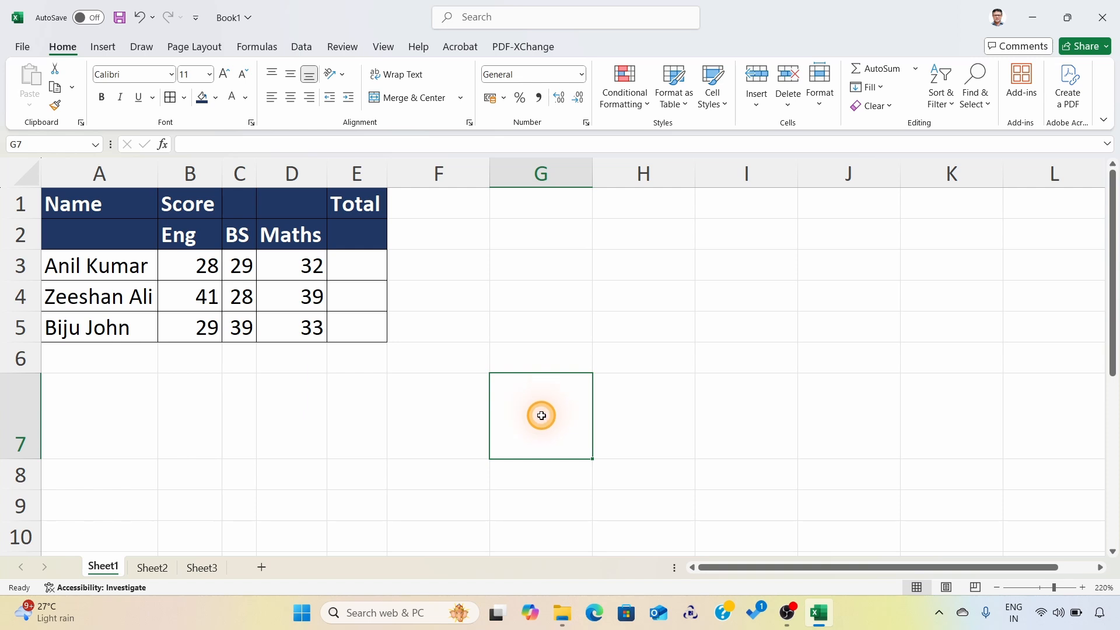
{"action": "type", "text": "25"}
{"action": "key", "text": "Return"}
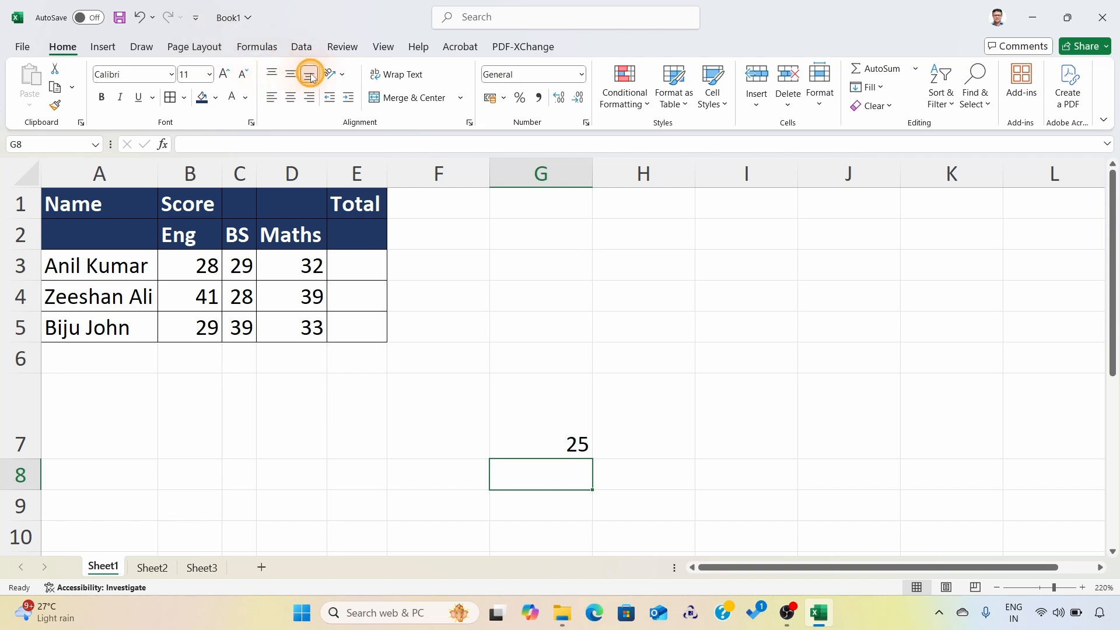
Step: Try the vertical and horizontal alignments on cell G7 one after another, finishing with it middle-aligned and centered
{"action": "left_click", "coordinate": [290, 74]}
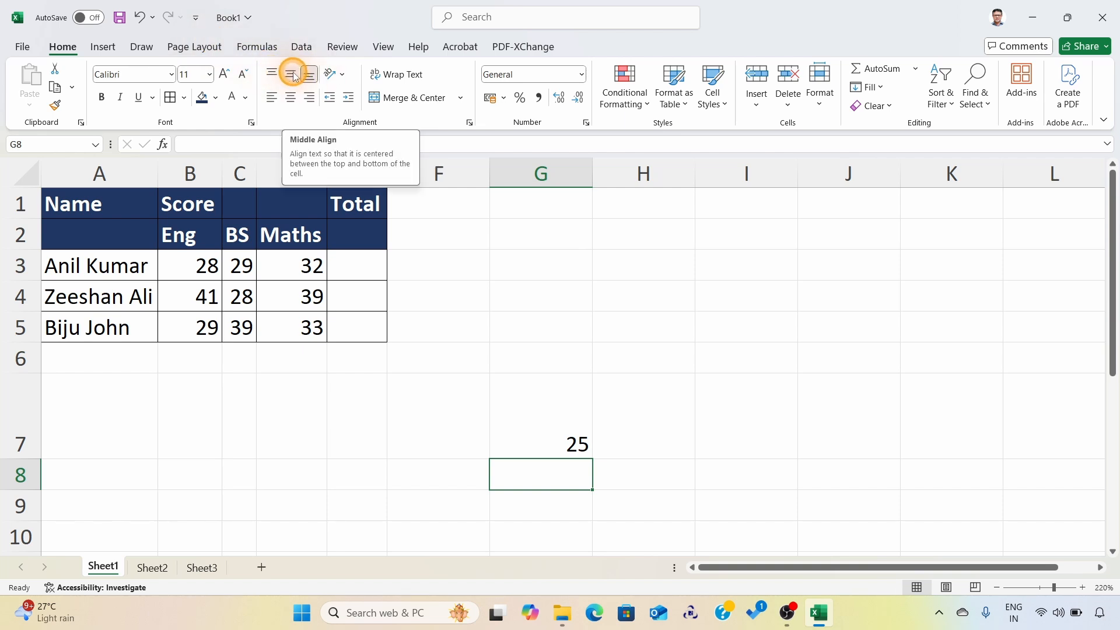
{"action": "left_click", "coordinate": [533, 412]}
{"action": "left_click", "coordinate": [291, 74]}
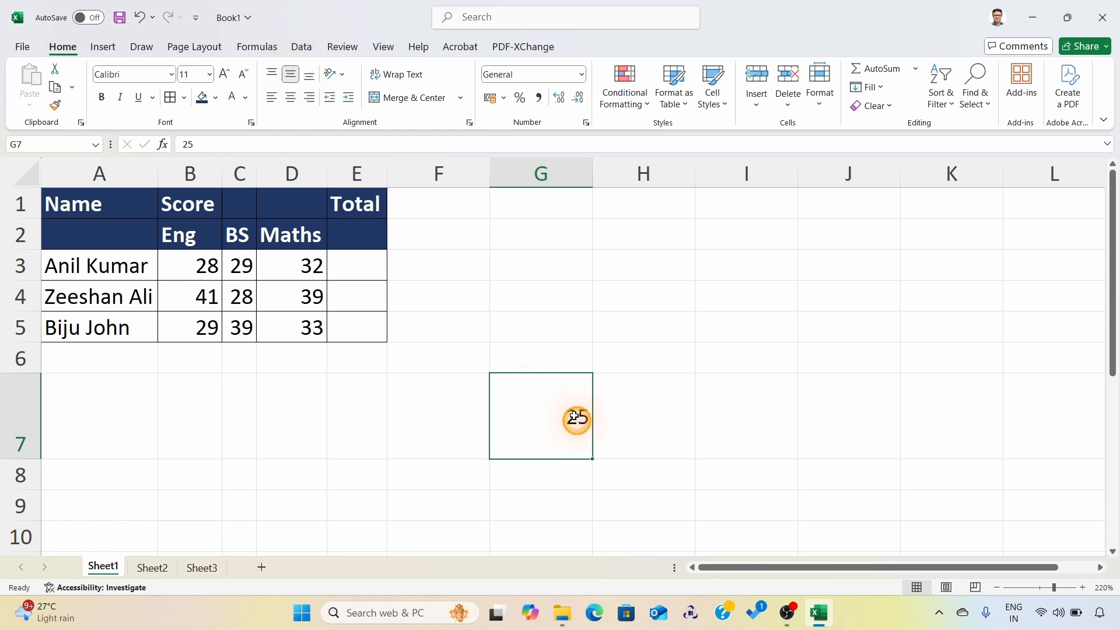
{"action": "left_click", "coordinate": [272, 74]}
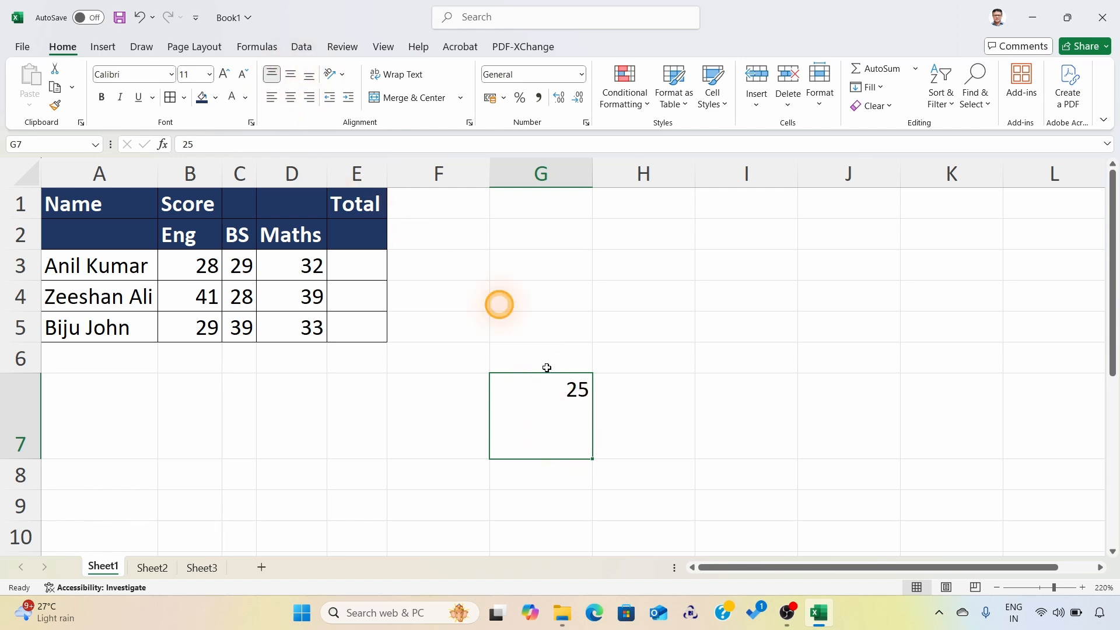
{"action": "left_click", "coordinate": [271, 100]}
{"action": "left_click", "coordinate": [290, 99]}
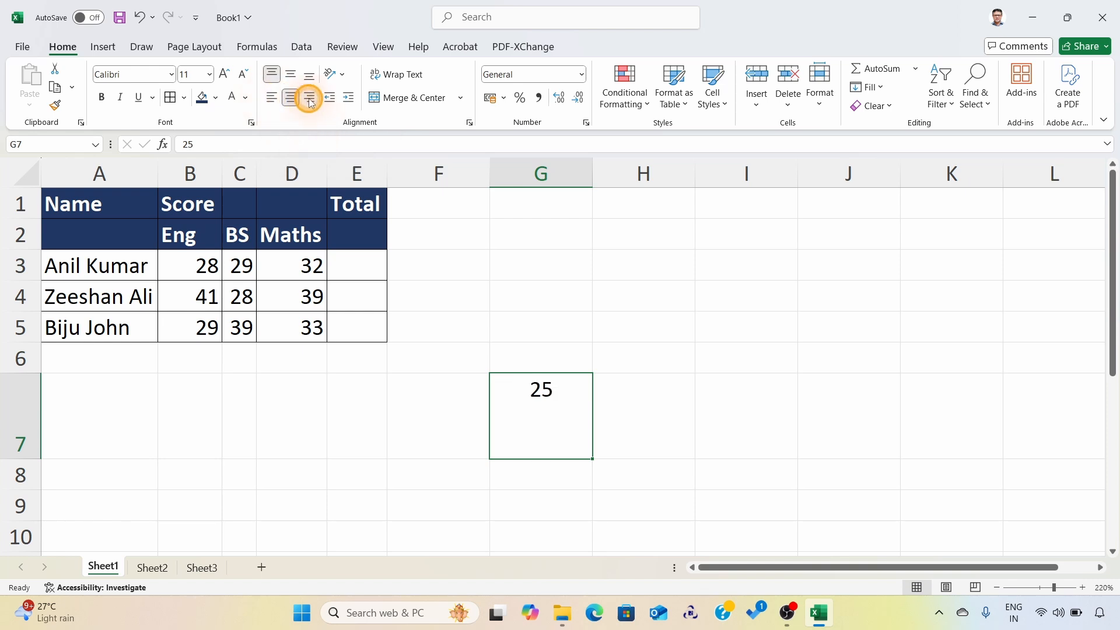
{"action": "left_click", "coordinate": [309, 98]}
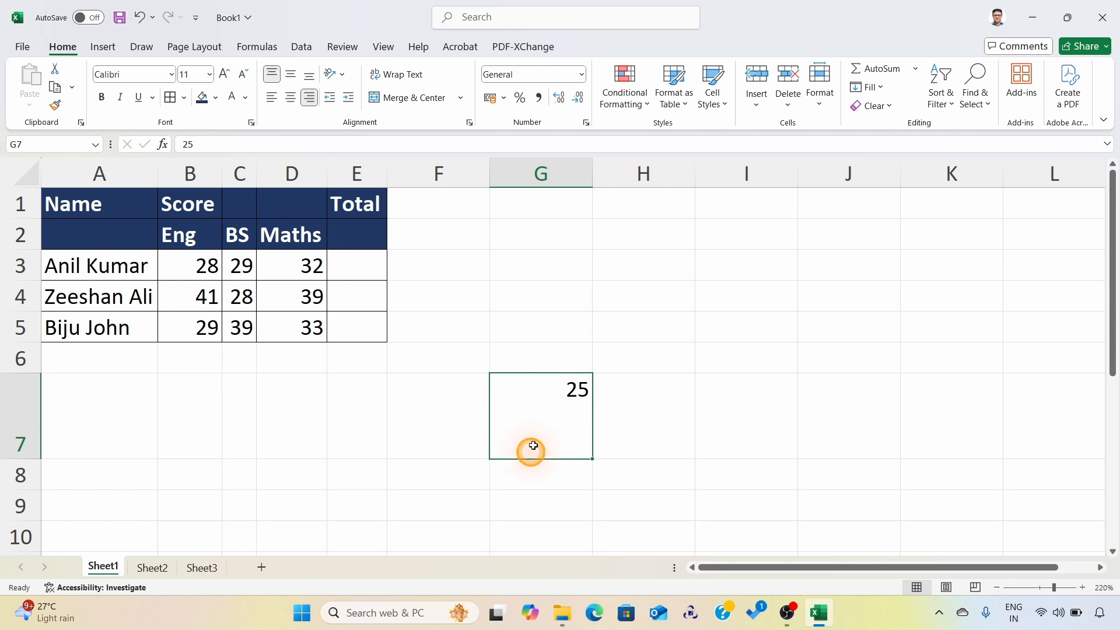
{"action": "left_click", "coordinate": [291, 75]}
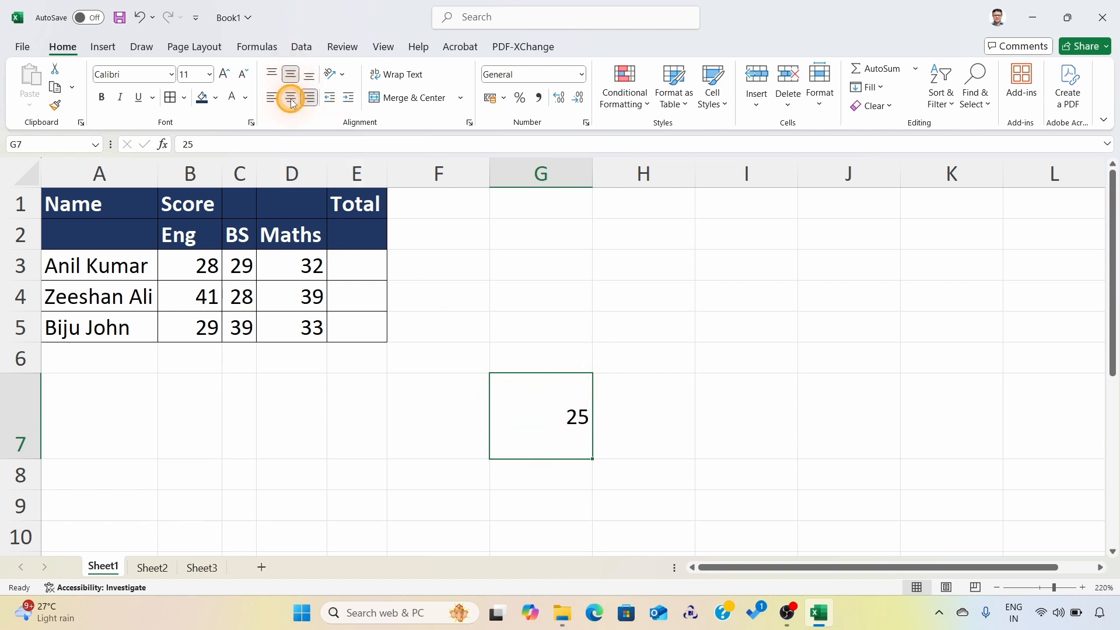
{"action": "left_click", "coordinate": [291, 99]}
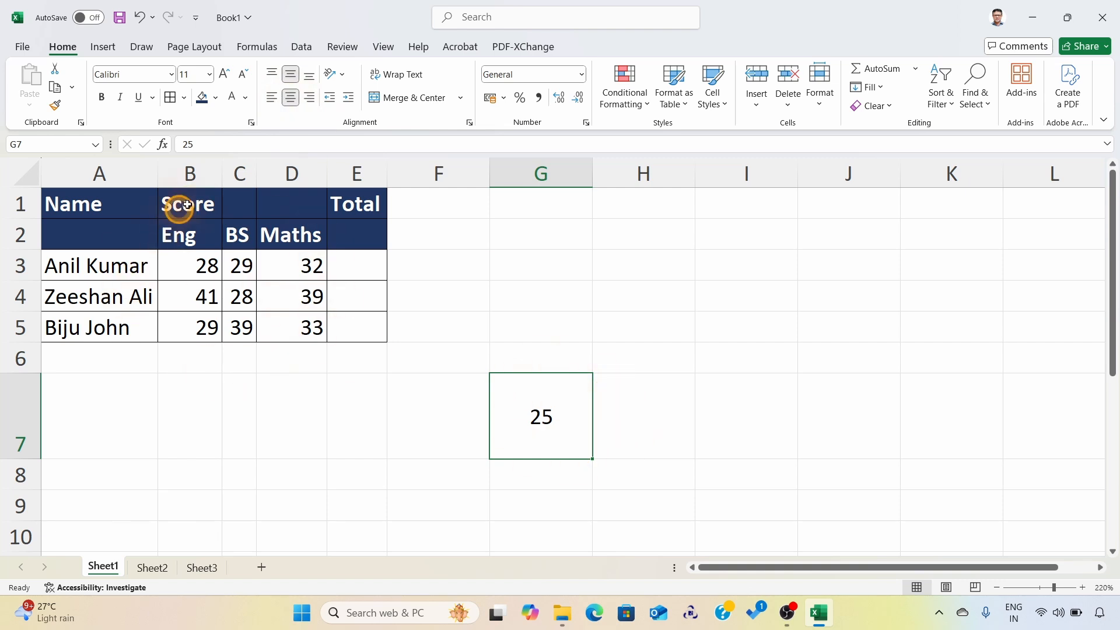
Step: Middle-align and center the subject headings and scores in B2:E5, finishing with the range deselected
{"action": "left_click_drag", "start_coordinate": [192, 203], "coordinate": [333, 325]}
{"action": "left_click", "coordinate": [200, 262]}
{"action": "left_click_drag", "start_coordinate": [204, 241], "coordinate": [350, 327]}
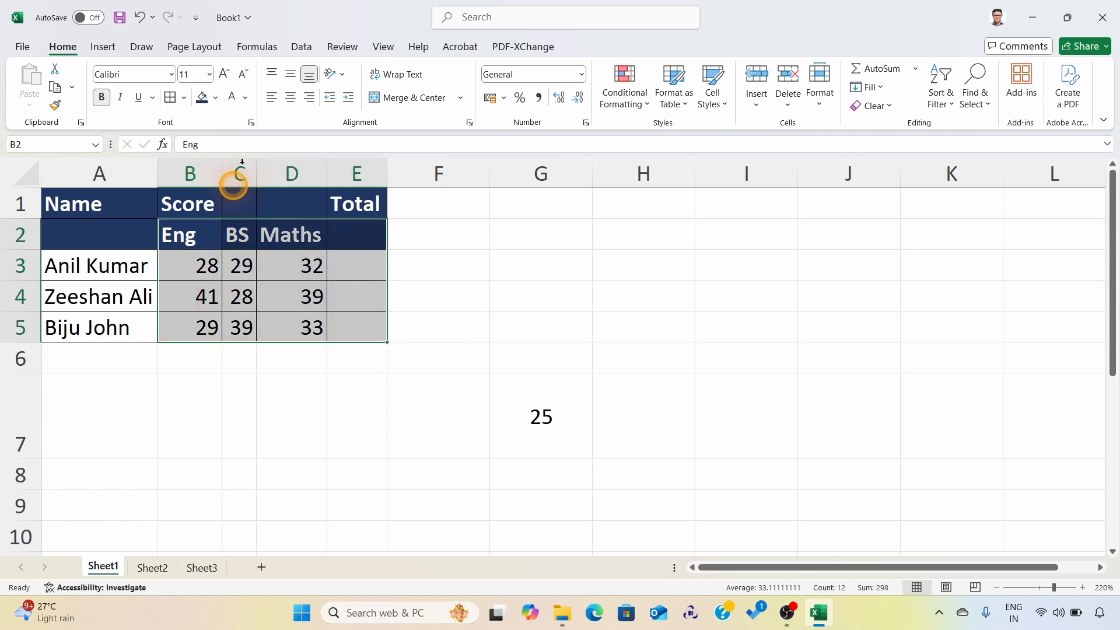
{"action": "left_click", "coordinate": [290, 82]}
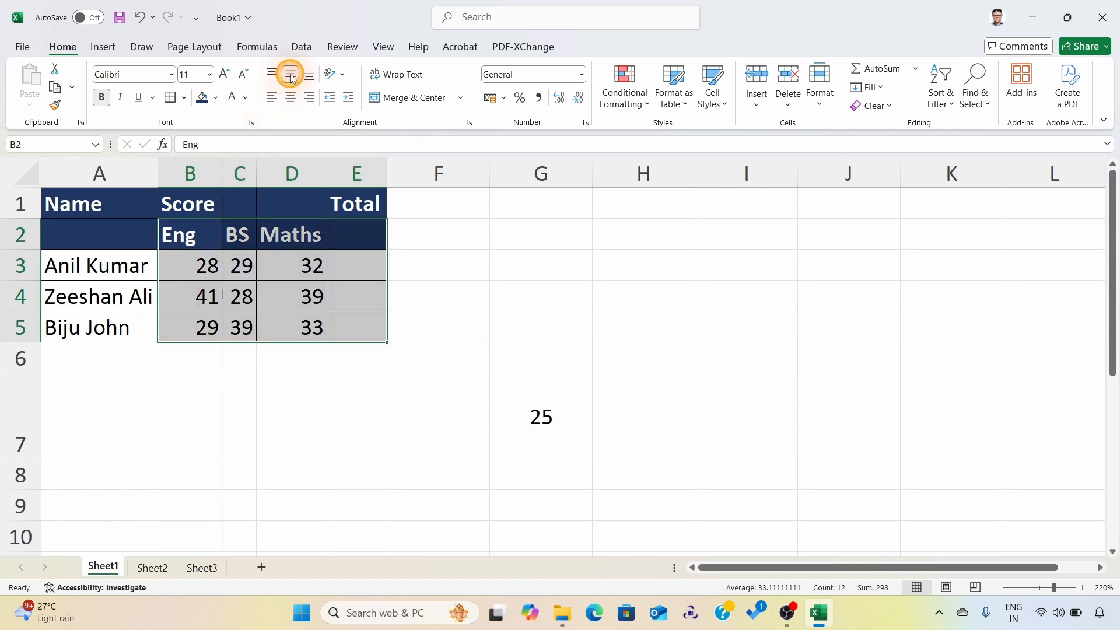
{"action": "left_click", "coordinate": [291, 99]}
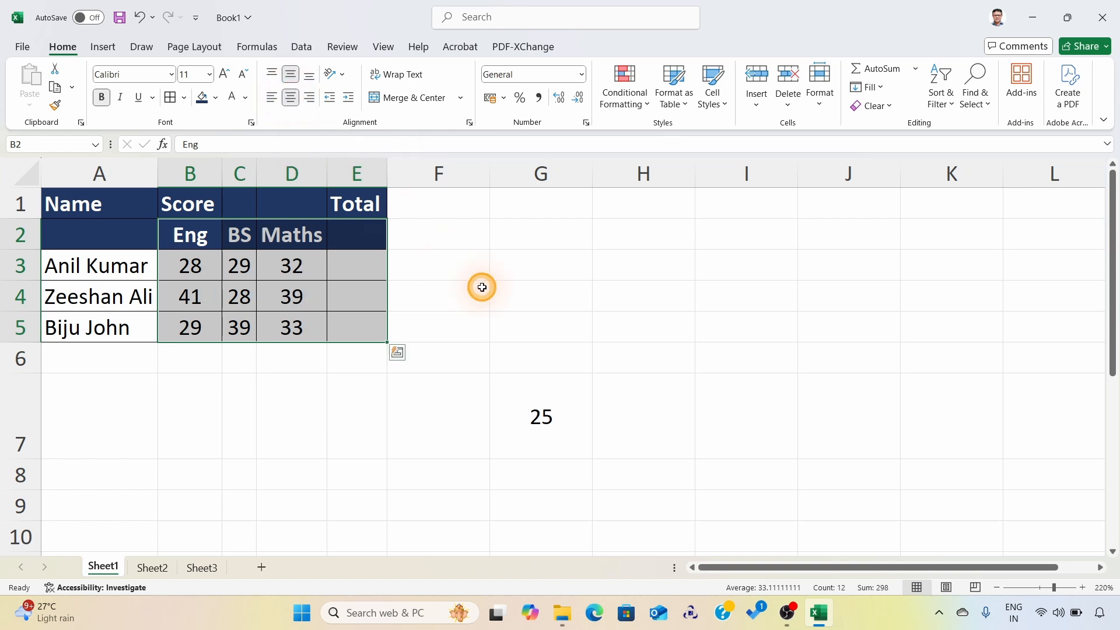
{"action": "left_click", "coordinate": [567, 285]}
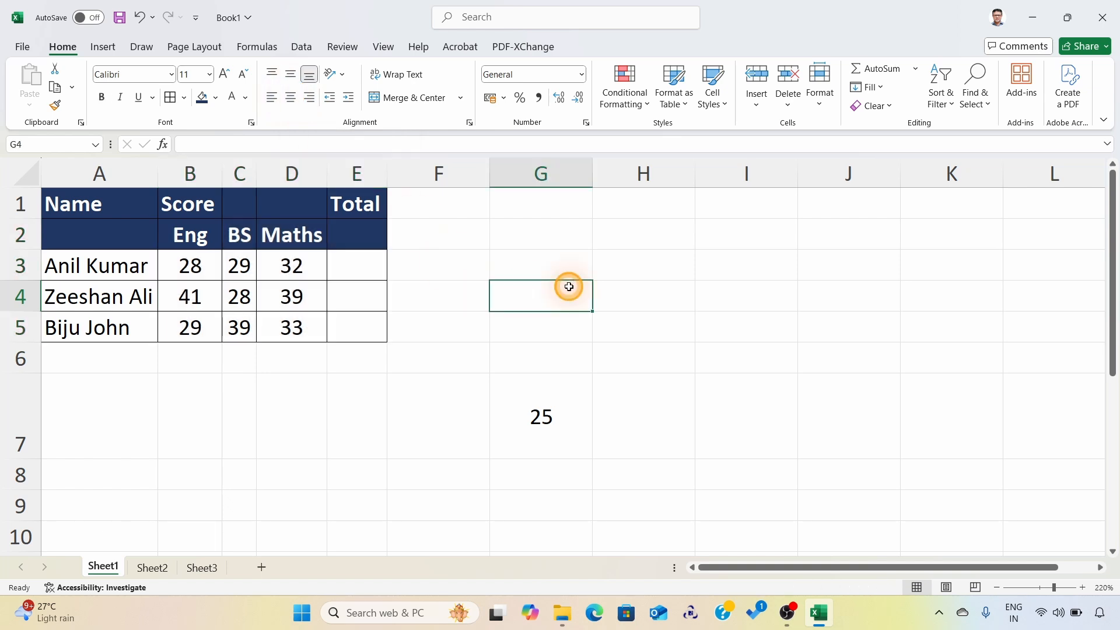
Step: Merge and center the Score heading across B1:D1
{"action": "left_click", "coordinate": [190, 206]}
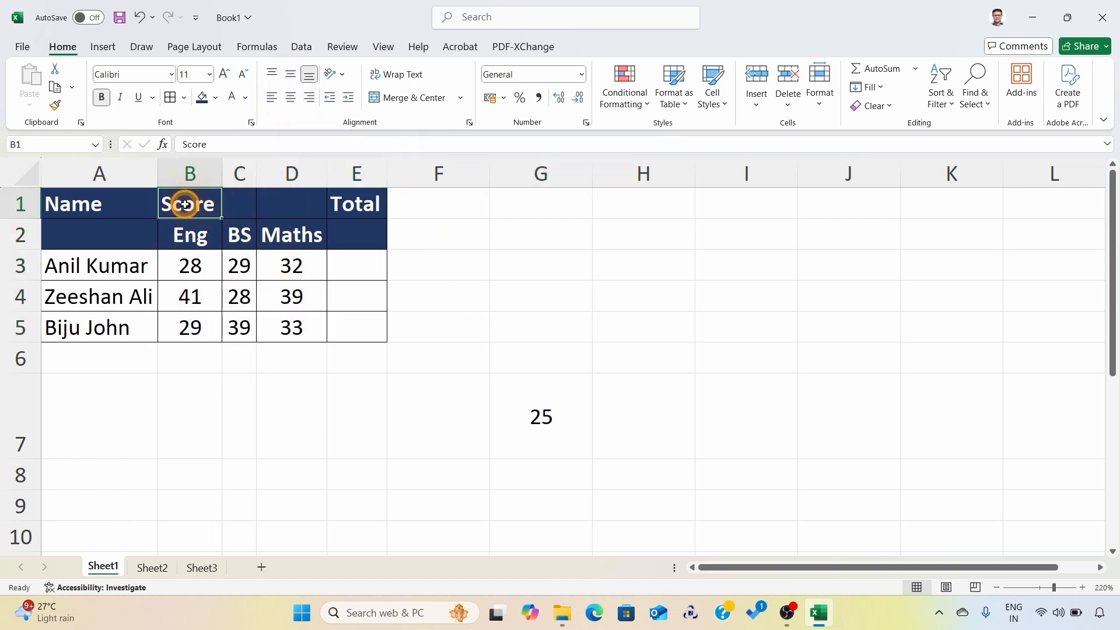
{"action": "left_click_drag", "start_coordinate": [187, 205], "coordinate": [296, 209]}
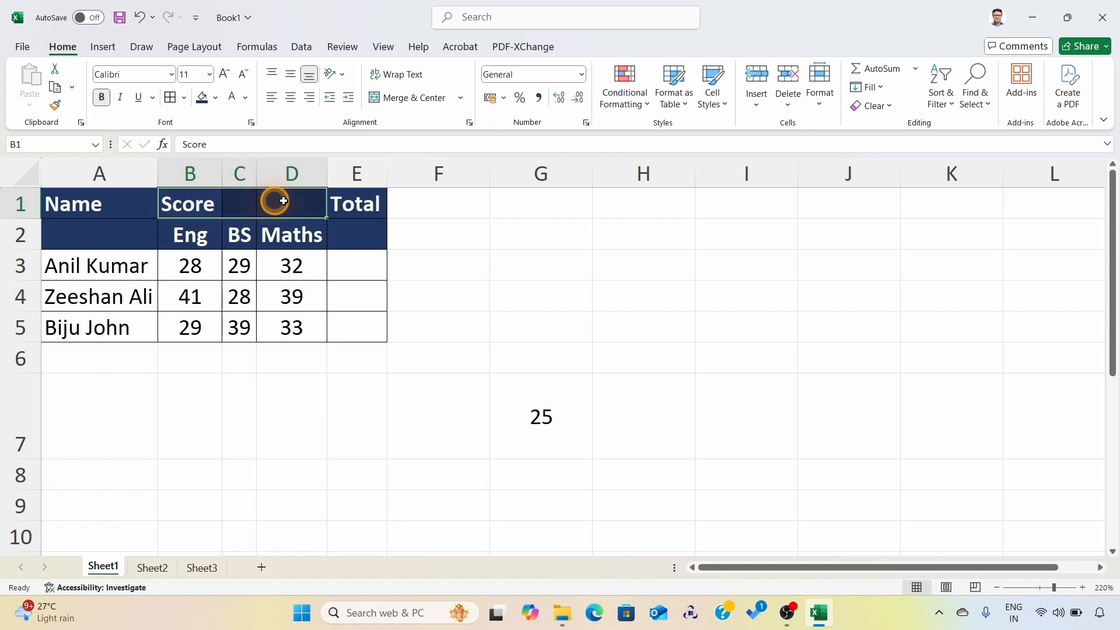
{"action": "left_click", "coordinate": [178, 205]}
{"action": "left_click_drag", "start_coordinate": [196, 206], "coordinate": [289, 202]}
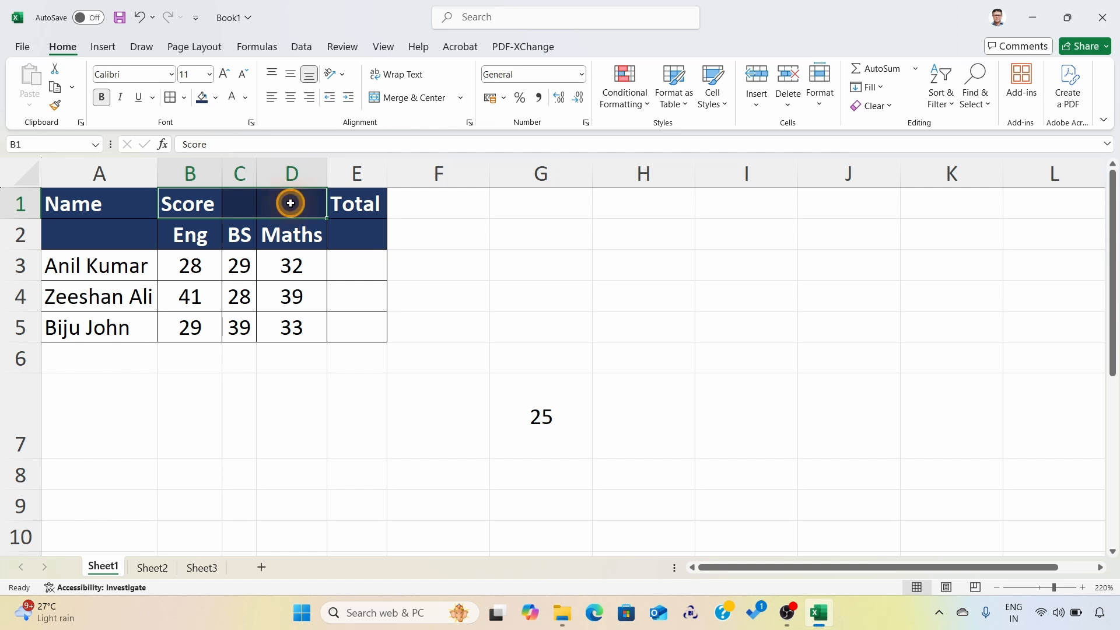
{"action": "left_click", "coordinate": [418, 99]}
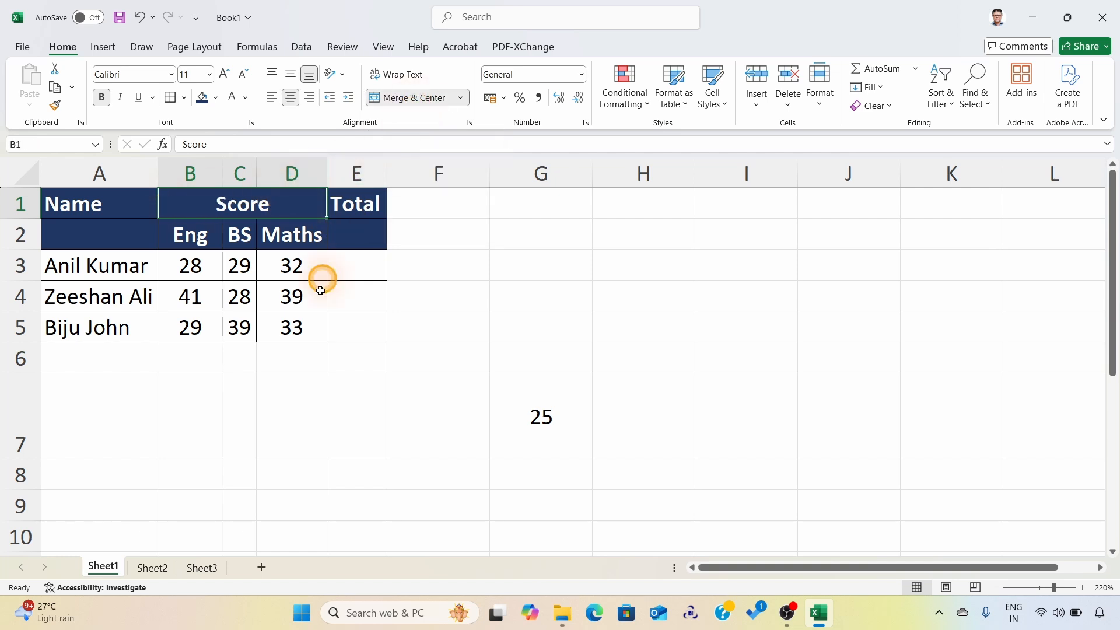
Step: Merge and center the Name heading over A1:A2 and the Total heading over E1:E2, middle-aligning both
{"action": "left_click_drag", "start_coordinate": [86, 203], "coordinate": [113, 235]}
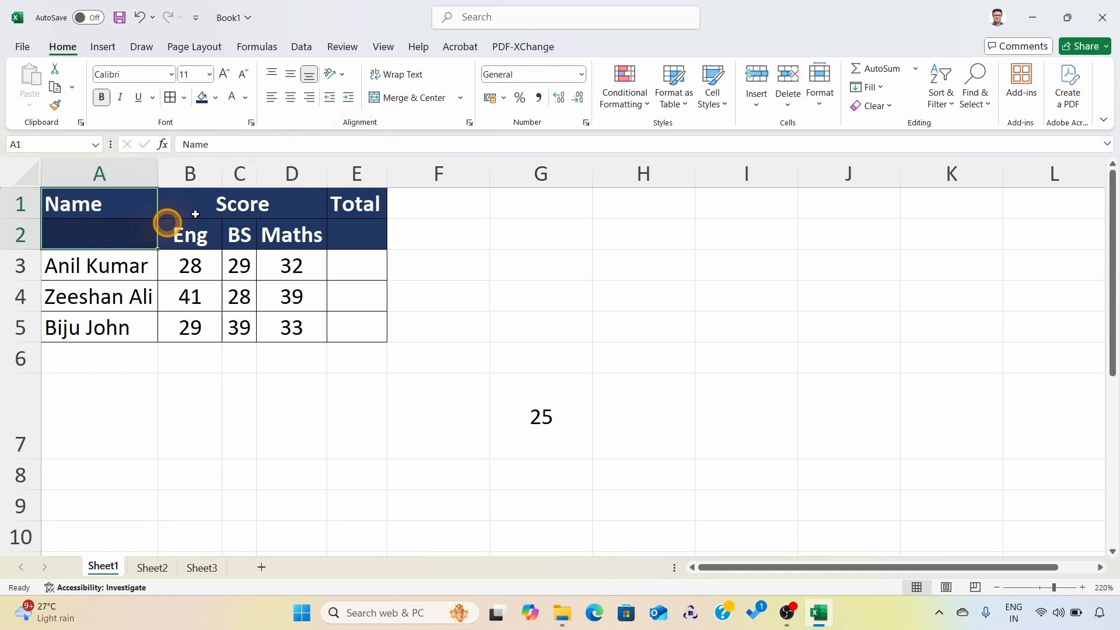
{"action": "left_click", "coordinate": [402, 99]}
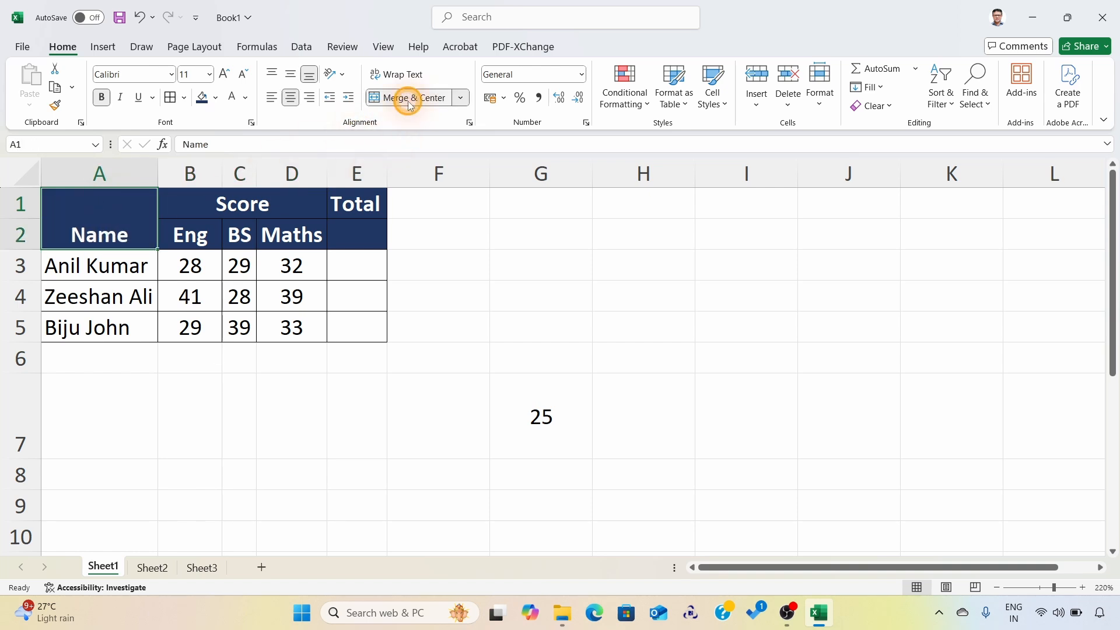
{"action": "left_click", "coordinate": [289, 77]}
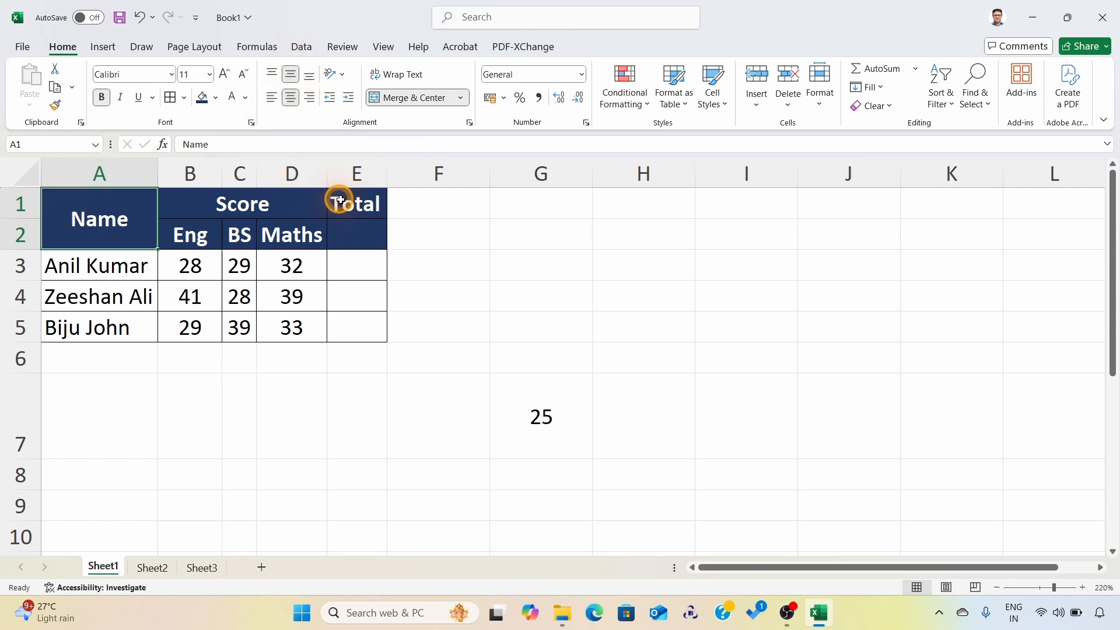
{"action": "left_click_drag", "start_coordinate": [341, 200], "coordinate": [352, 232]}
{"action": "left_click", "coordinate": [402, 104]}
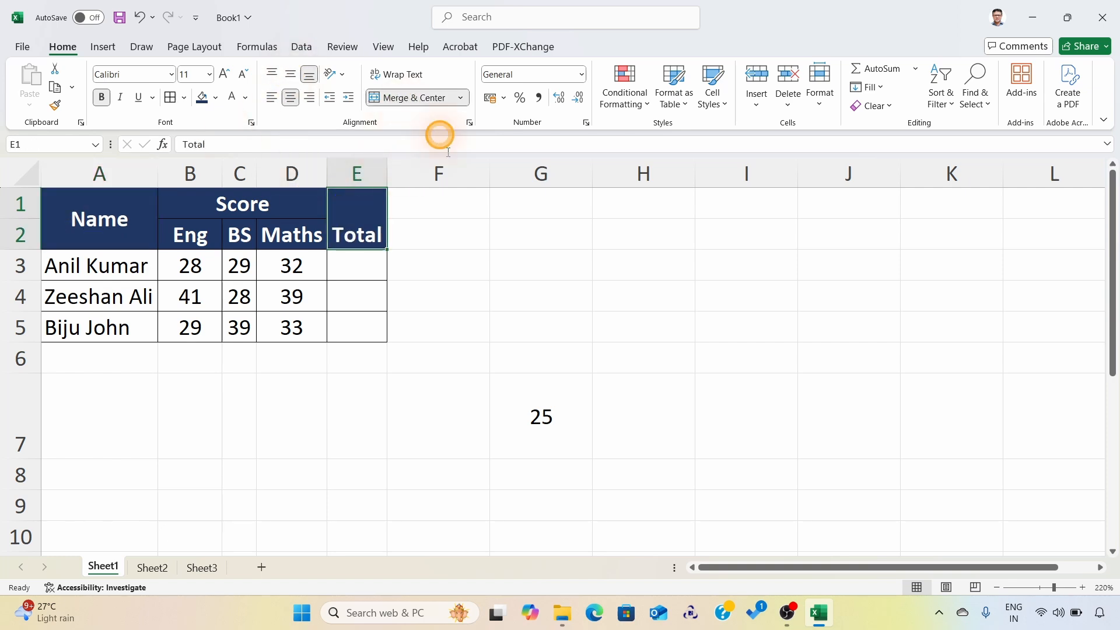
{"action": "left_click", "coordinate": [289, 74]}
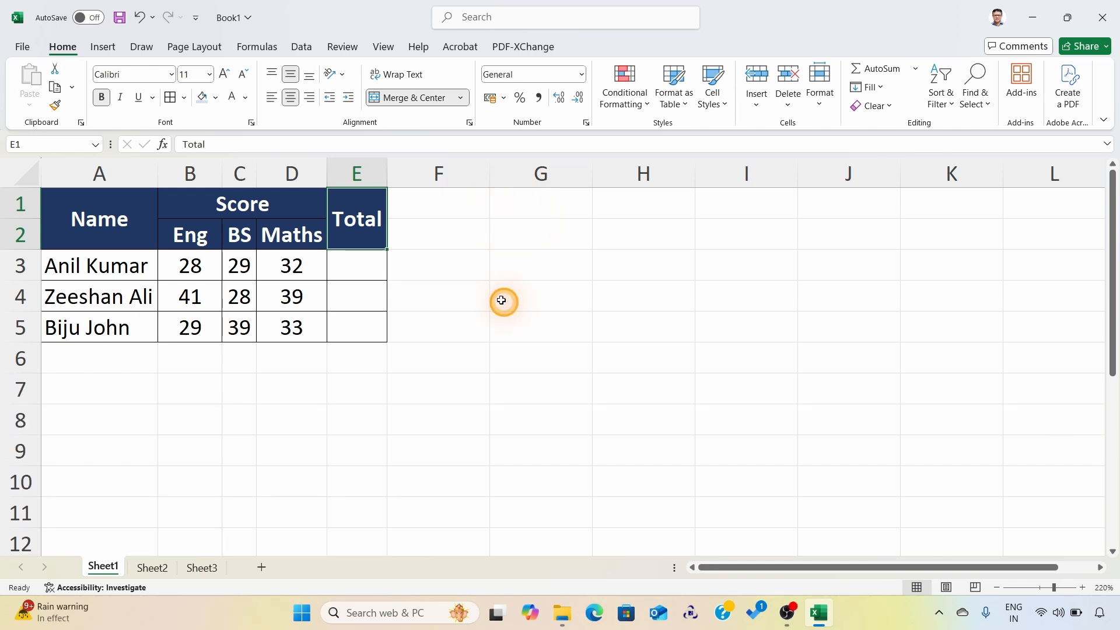
Step: Widen column E slightly to give the Total heading more room
{"action": "left_click", "coordinate": [356, 267]}
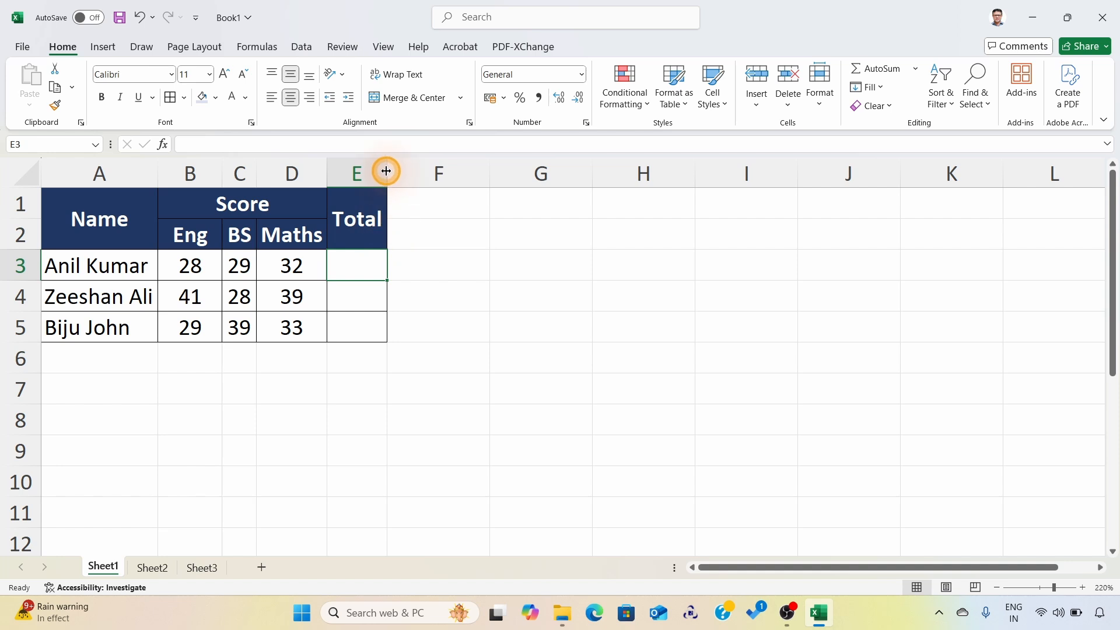
{"action": "left_click_drag", "start_coordinate": [386, 170], "coordinate": [417, 173]}
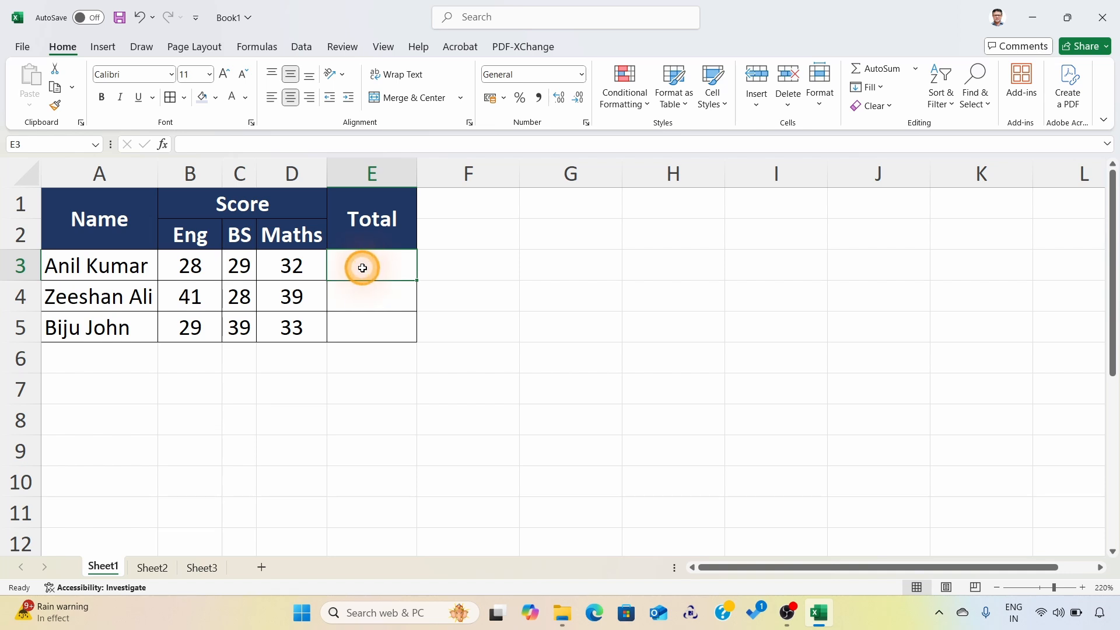
Step: Enter the formula =B3+C3+D3 in cell E3 to add the first student's three subject scores
{"action": "type", "text": "="}
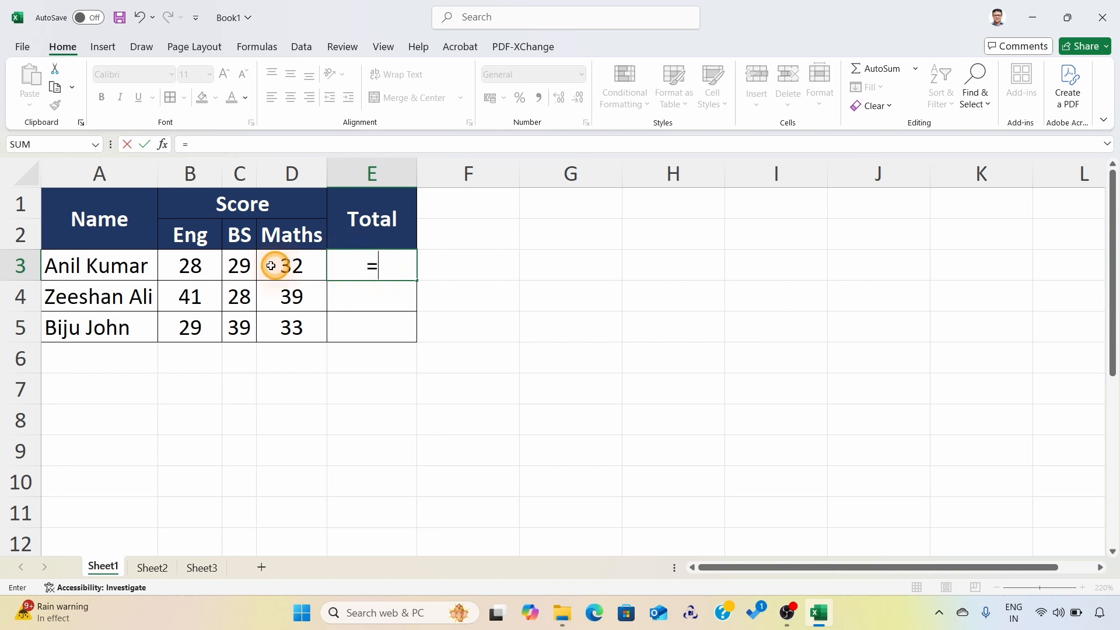
{"action": "left_click", "coordinate": [195, 266]}
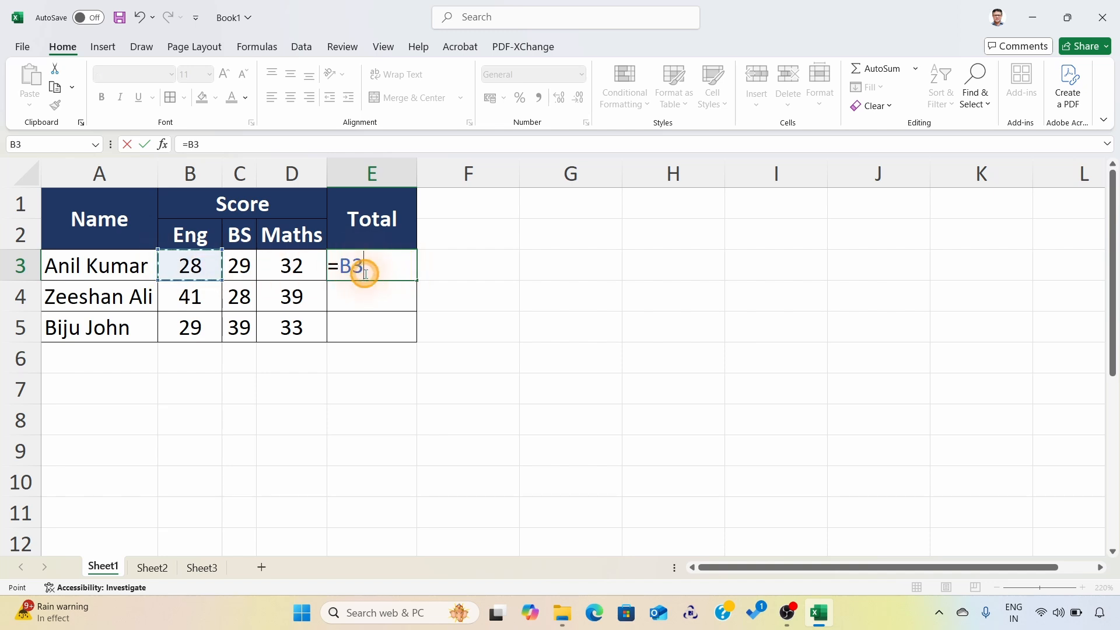
{"action": "type", "text": "+"}
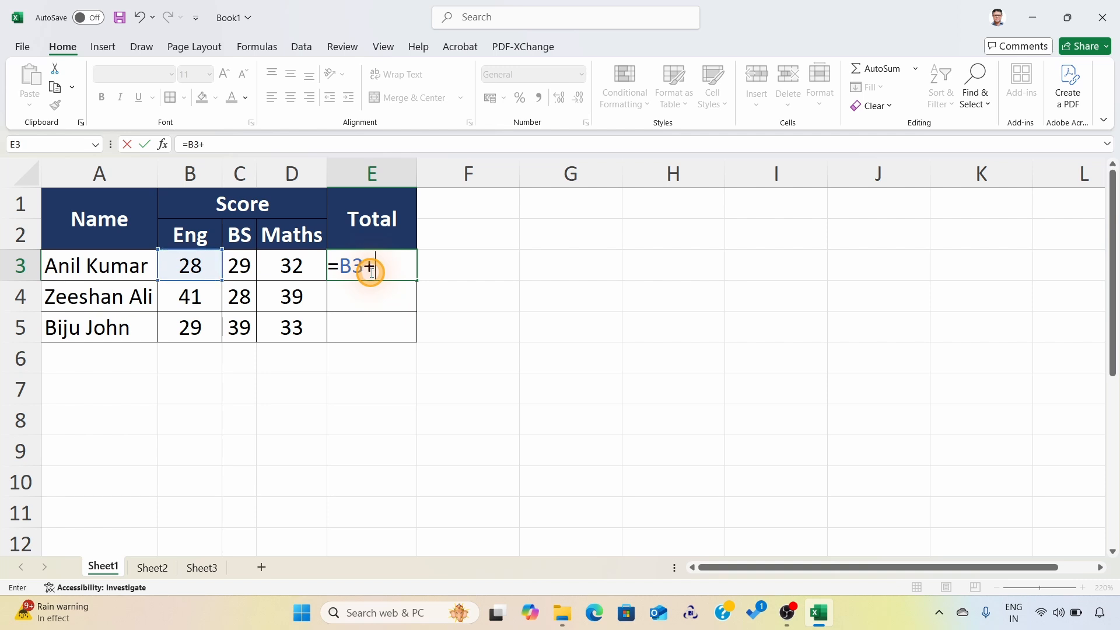
{"action": "left_click", "coordinate": [239, 265]}
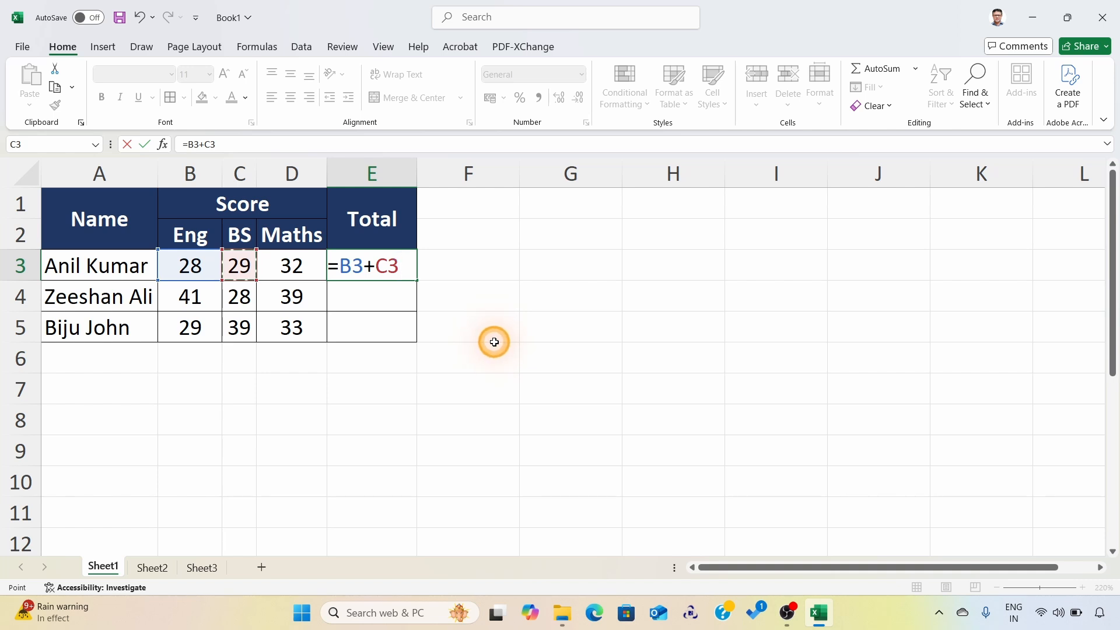
{"action": "type", "text": "+"}
{"action": "left_click", "coordinate": [299, 268]}
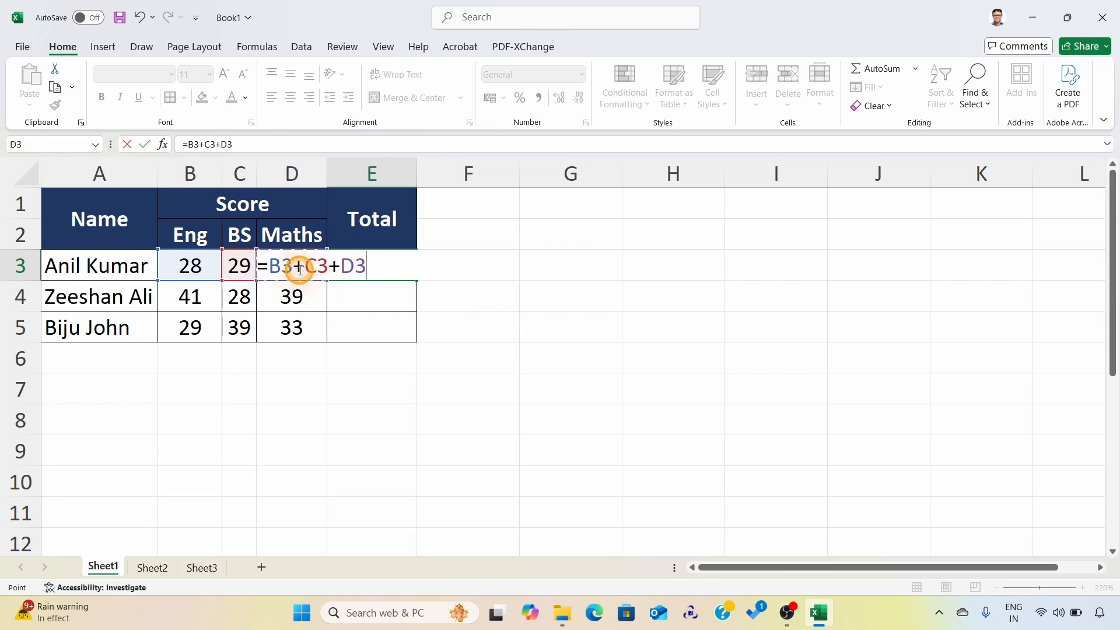
{"action": "key", "text": "Return"}
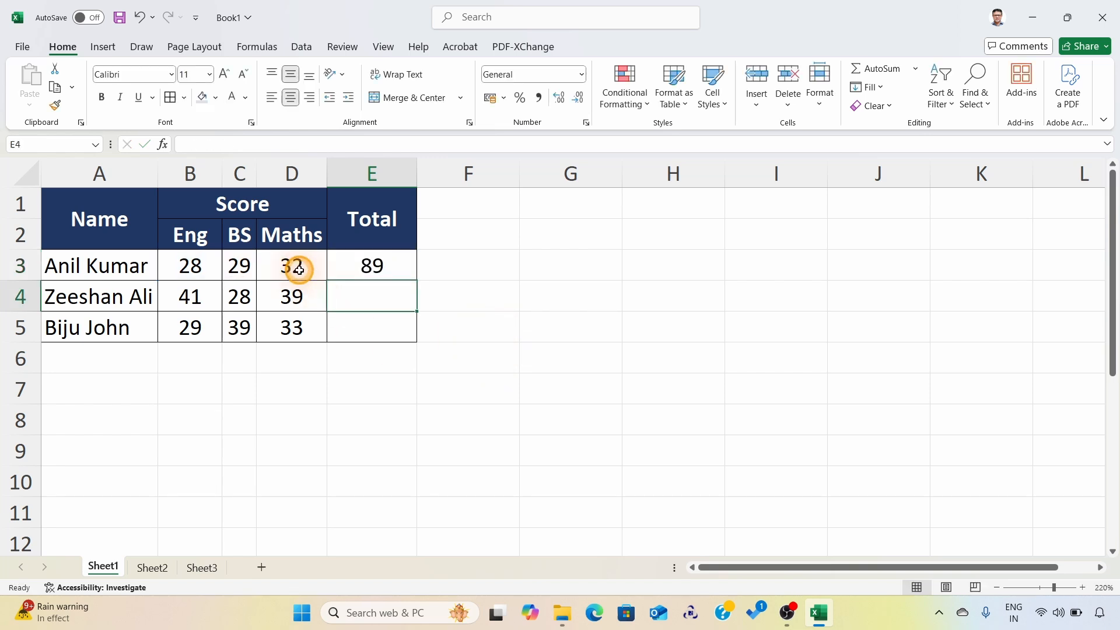
Step: Fill the addition formula from E3 down through E5 for the remaining students
{"action": "left_click", "coordinate": [376, 265]}
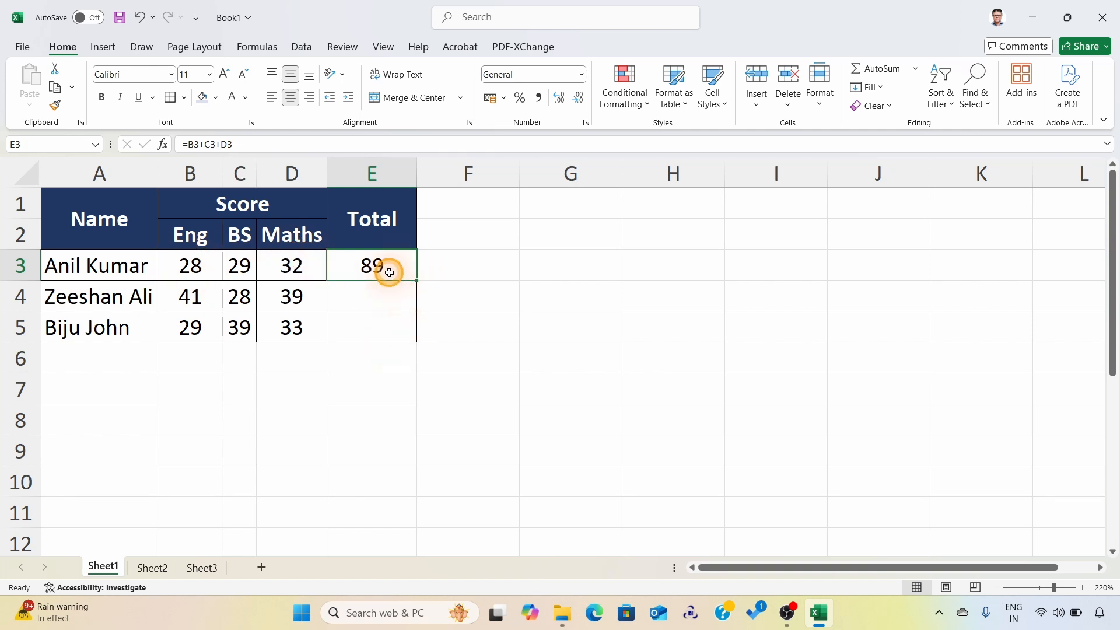
{"action": "left_click", "coordinate": [387, 301]}
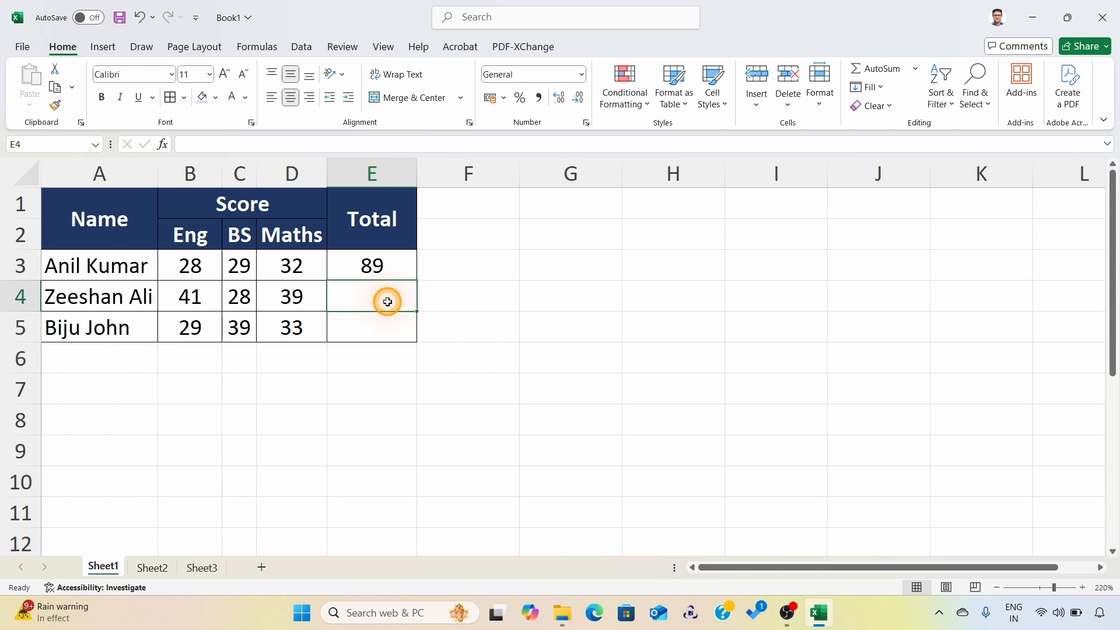
{"action": "left_click", "coordinate": [383, 267]}
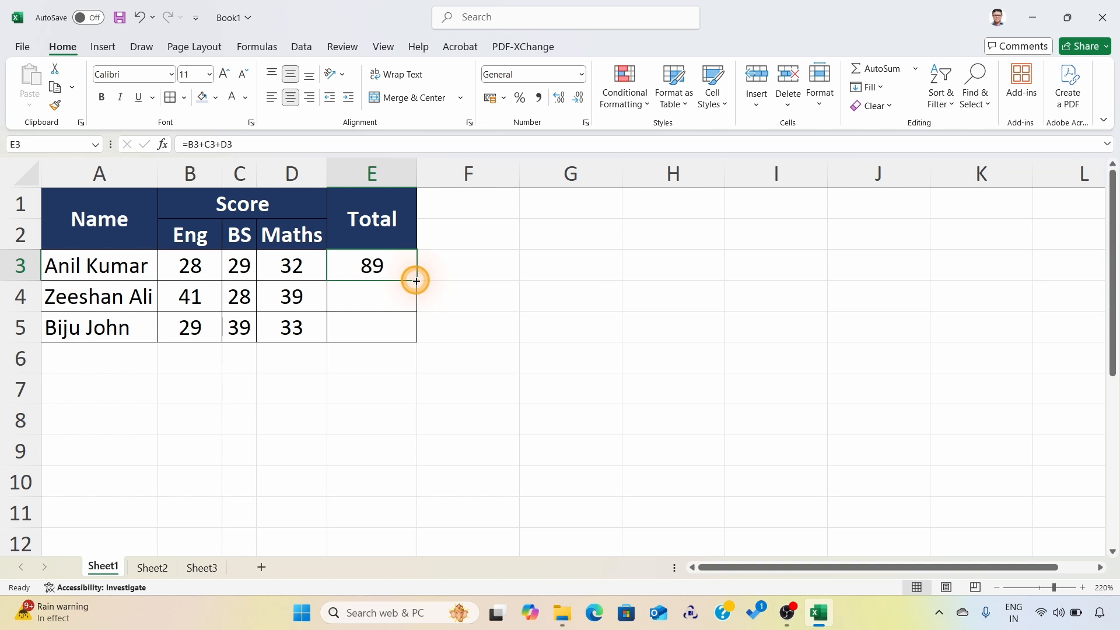
{"action": "double_click", "coordinate": [416, 281]}
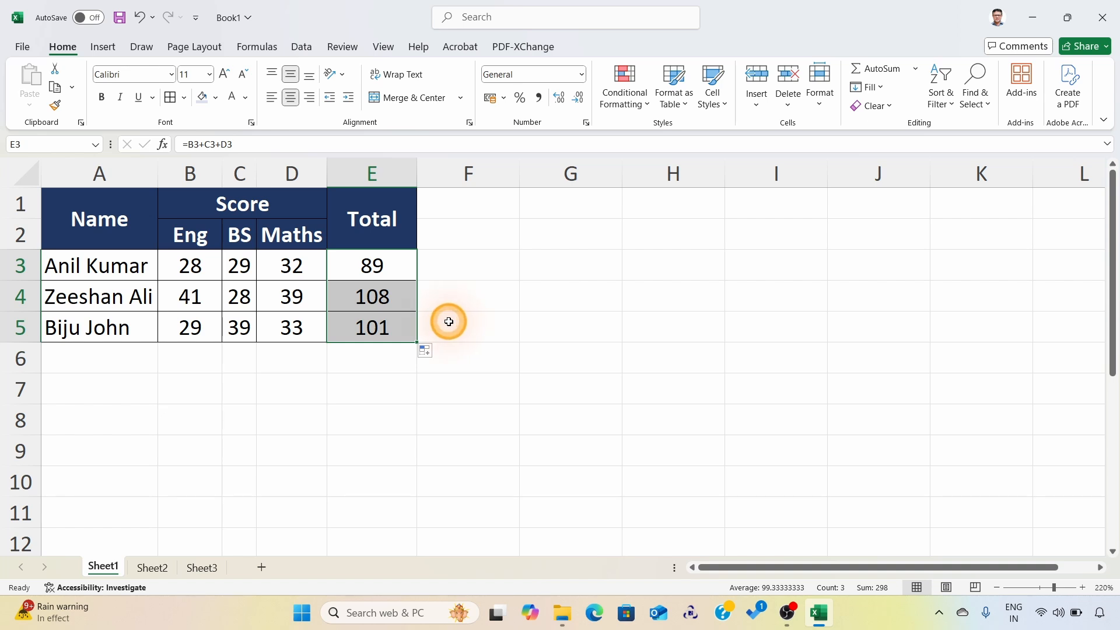
Step: Inspect the addition formulas in E3, E4 and E5 one after another, leaving them as they are
{"action": "left_click", "coordinate": [380, 266]}
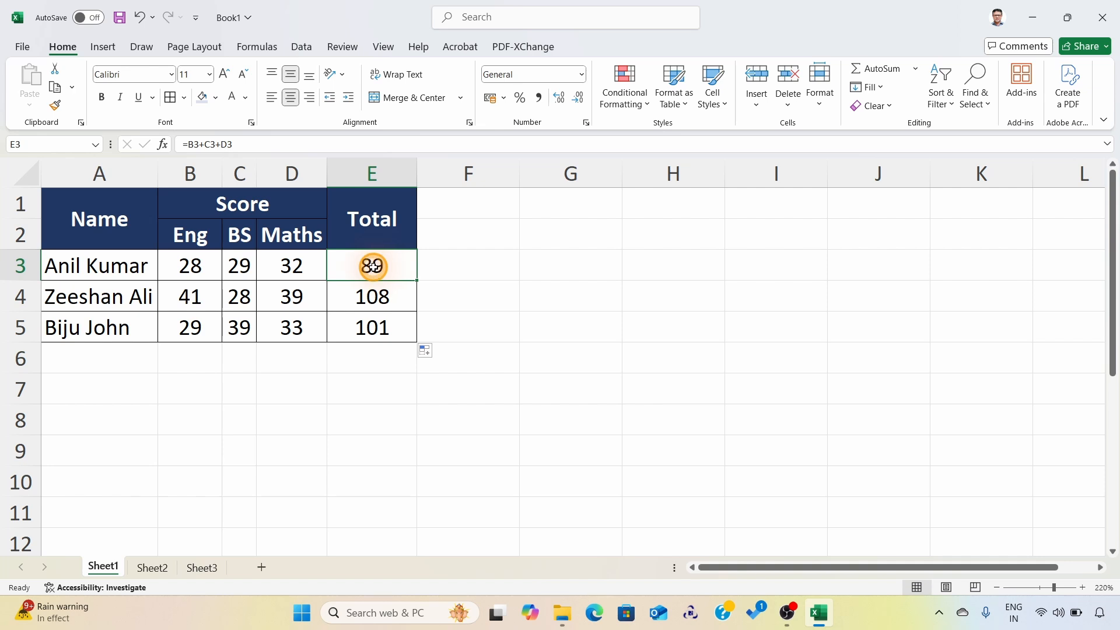
{"action": "double_click", "coordinate": [380, 266]}
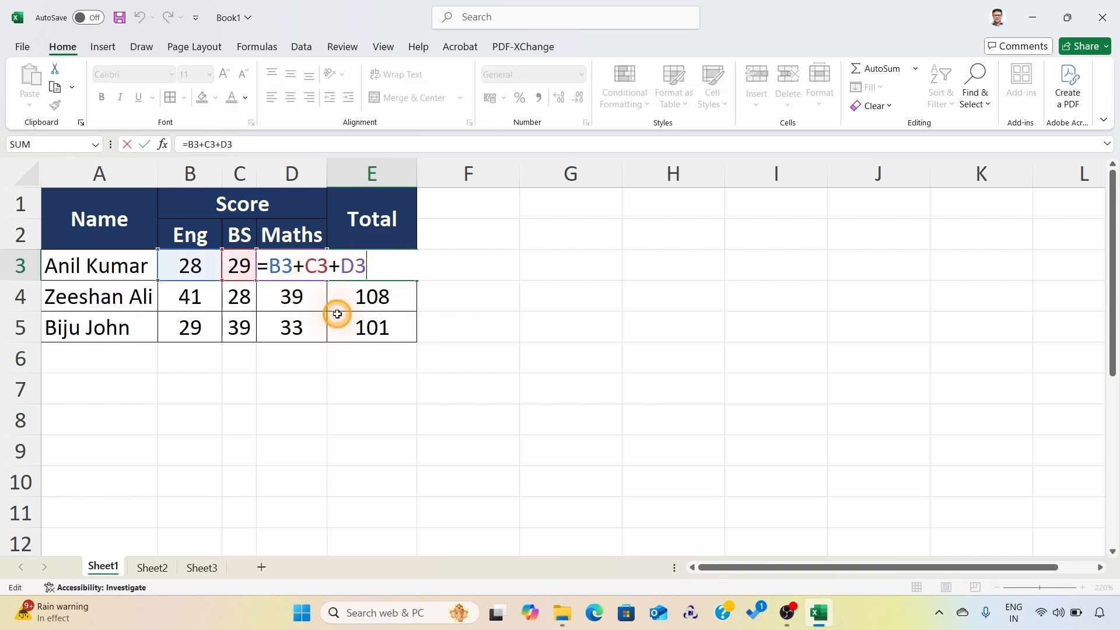
{"action": "key", "text": "ctrl+Return"}
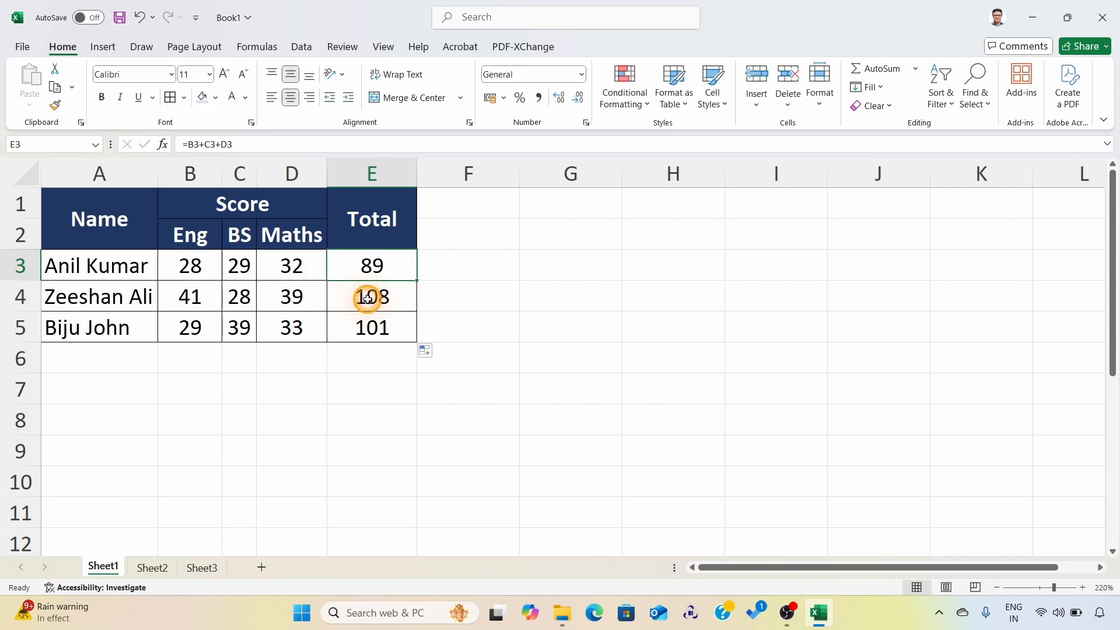
{"action": "double_click", "coordinate": [367, 299]}
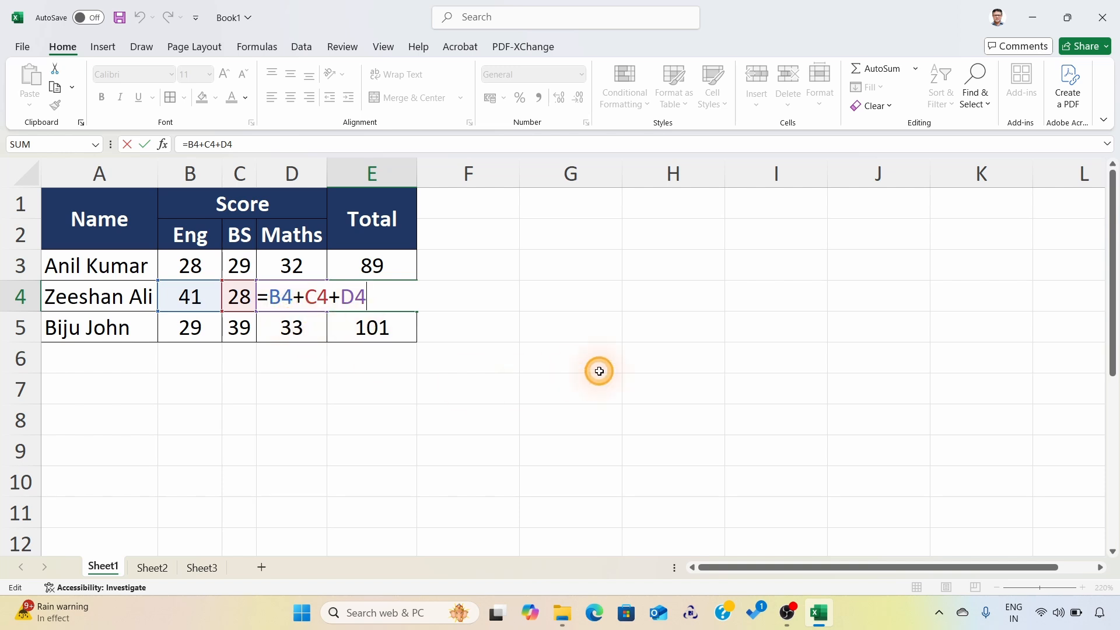
{"action": "key", "text": "ctrl+Return"}
{"action": "double_click", "coordinate": [376, 332]}
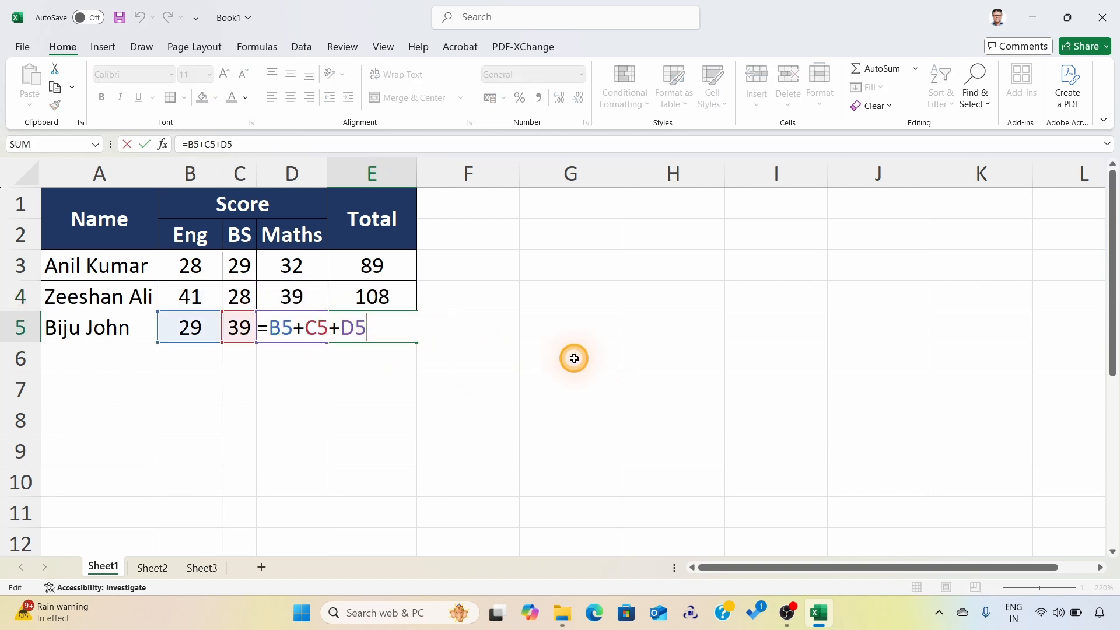
{"action": "key", "text": "ctrl+Return"}
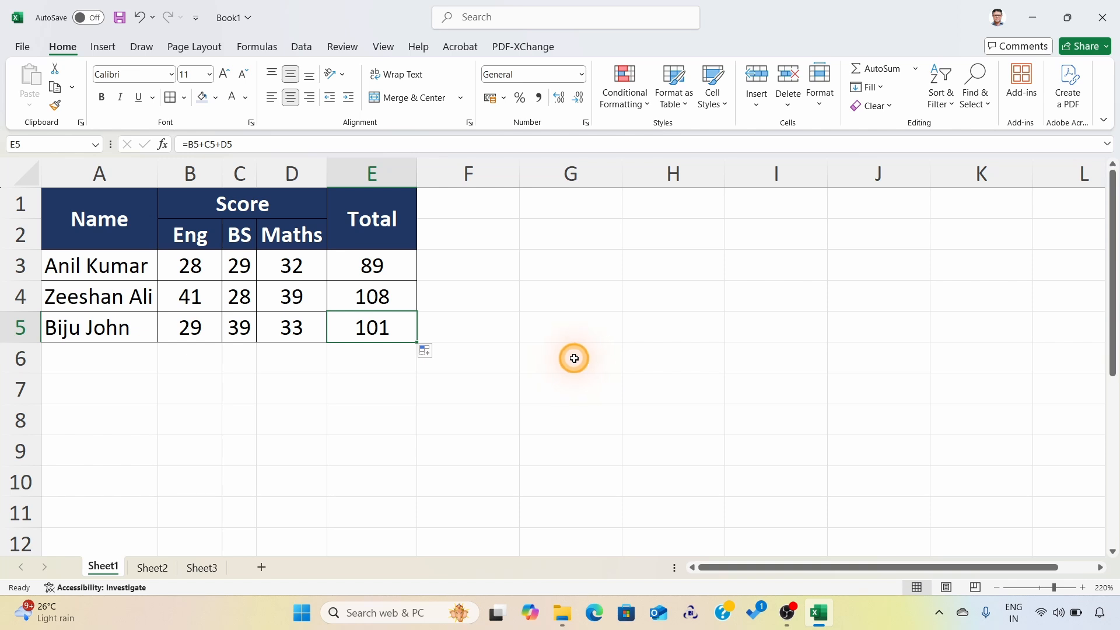
Step: Clear the totals in E3:E5
{"action": "left_click", "coordinate": [368, 260]}
{"action": "left_click_drag", "start_coordinate": [368, 260], "coordinate": [418, 340]}
{"action": "key", "text": "Delete"}
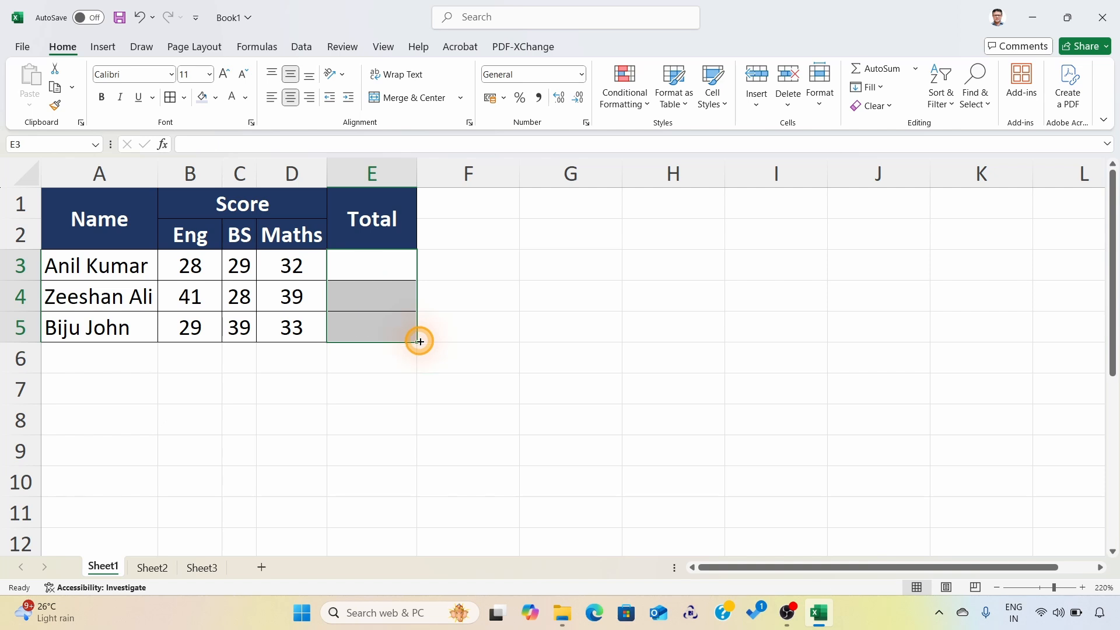
Step: Total the scores B3:D3 in cell E3 with AutoSum and fill the SUM formula down through E5
{"action": "left_click", "coordinate": [363, 264]}
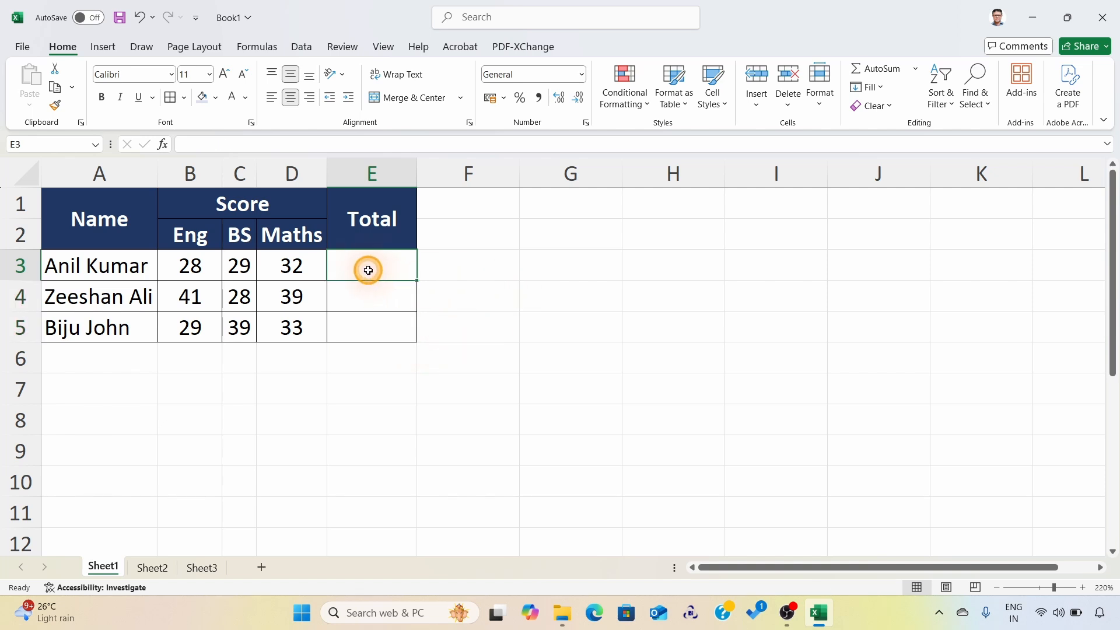
{"action": "left_click", "coordinate": [885, 71]}
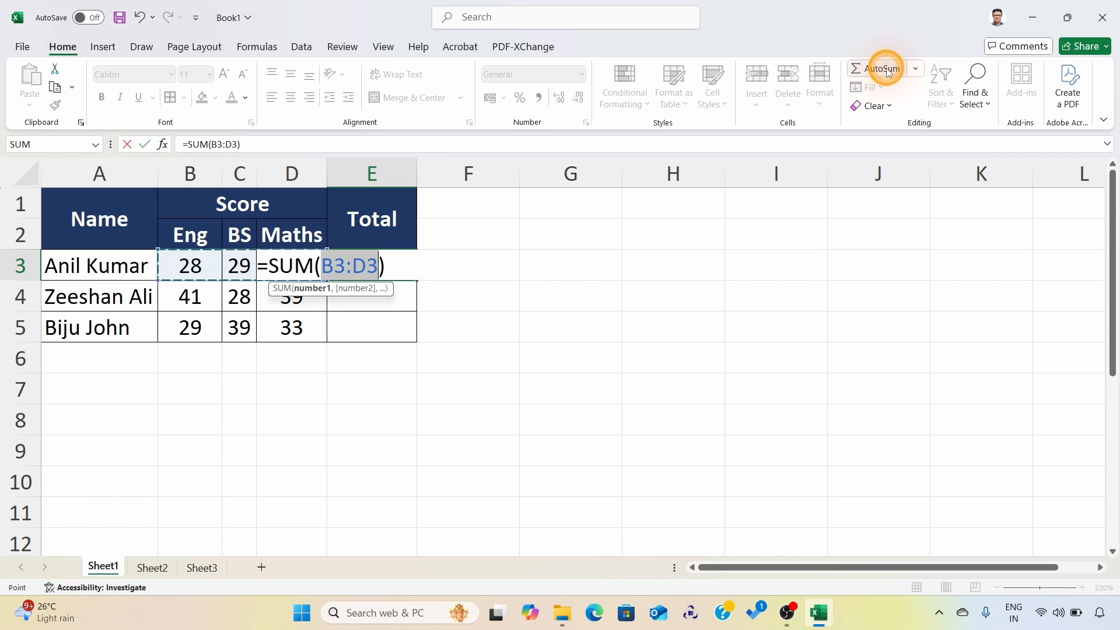
{"action": "key", "text": "Return"}
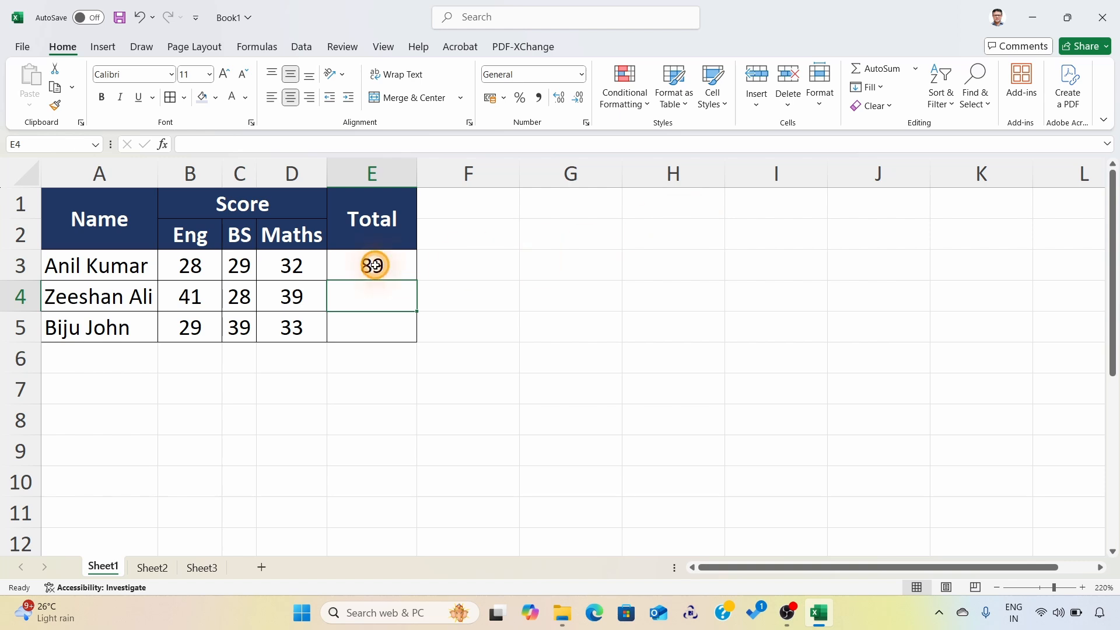
{"action": "left_click", "coordinate": [402, 265]}
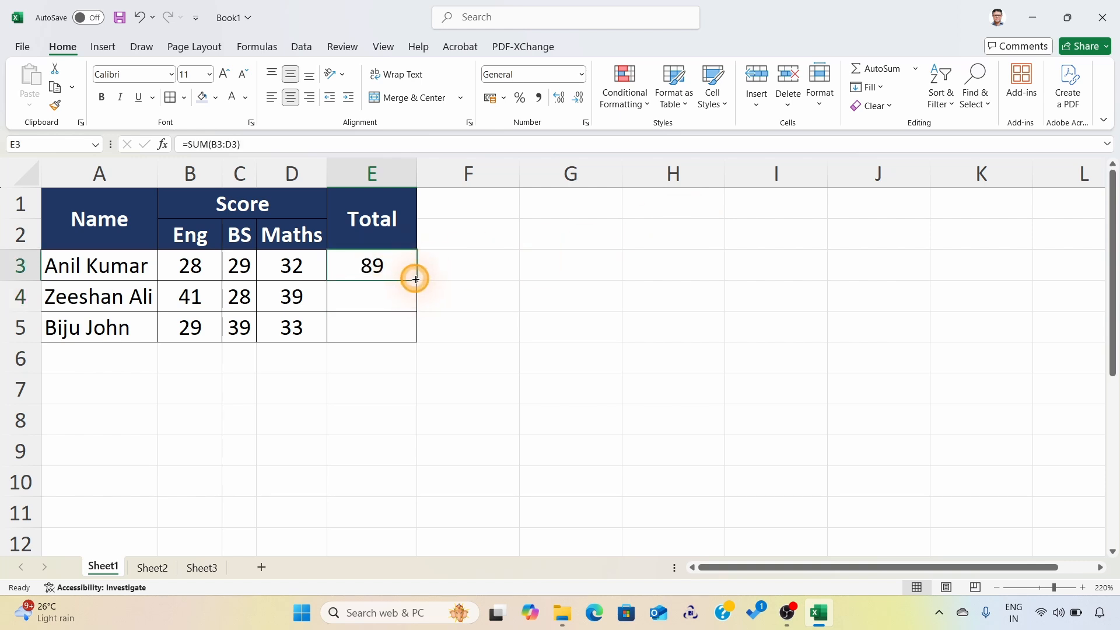
{"action": "left_click_drag", "start_coordinate": [415, 282], "coordinate": [415, 329]}
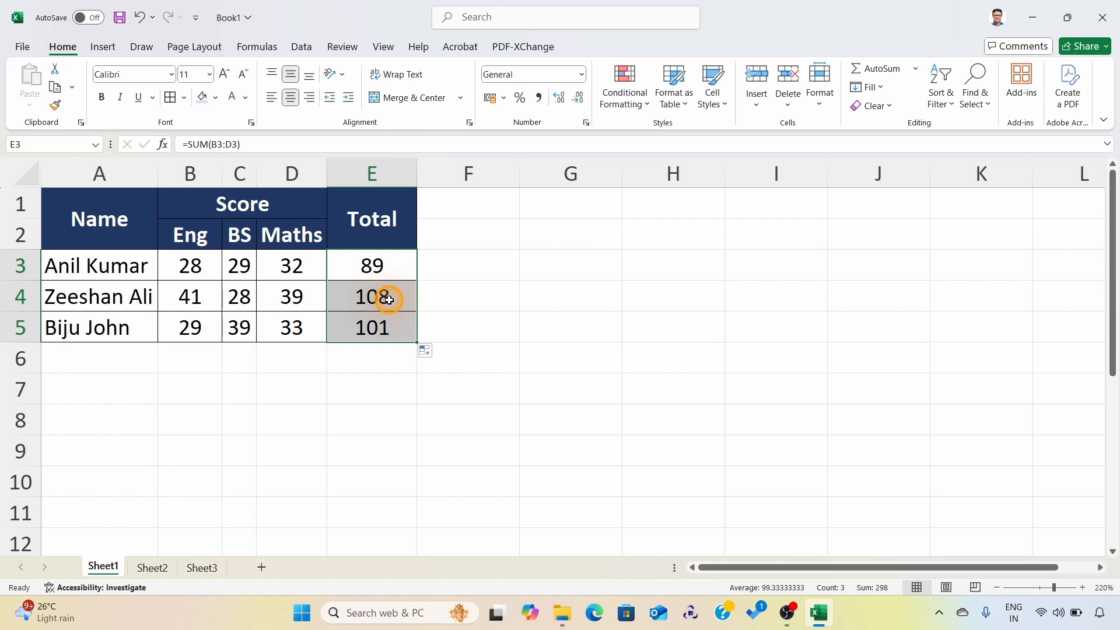
Step: Inspect the copied SUM formulas in E4 and E5, leaving each cell without changes
{"action": "left_click", "coordinate": [389, 300]}
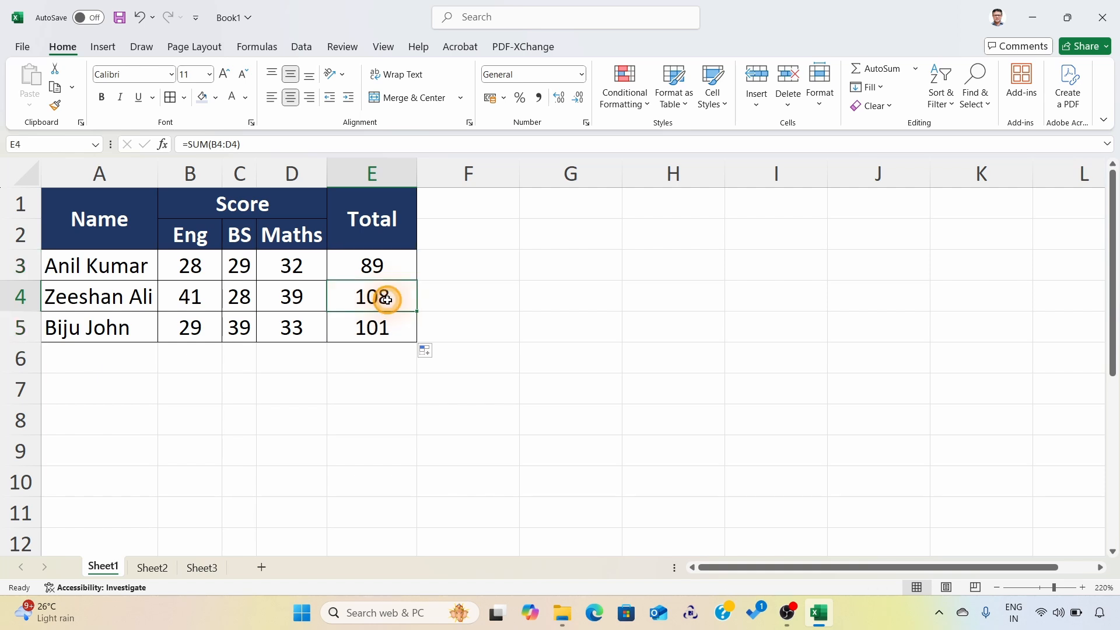
{"action": "double_click", "coordinate": [370, 295]}
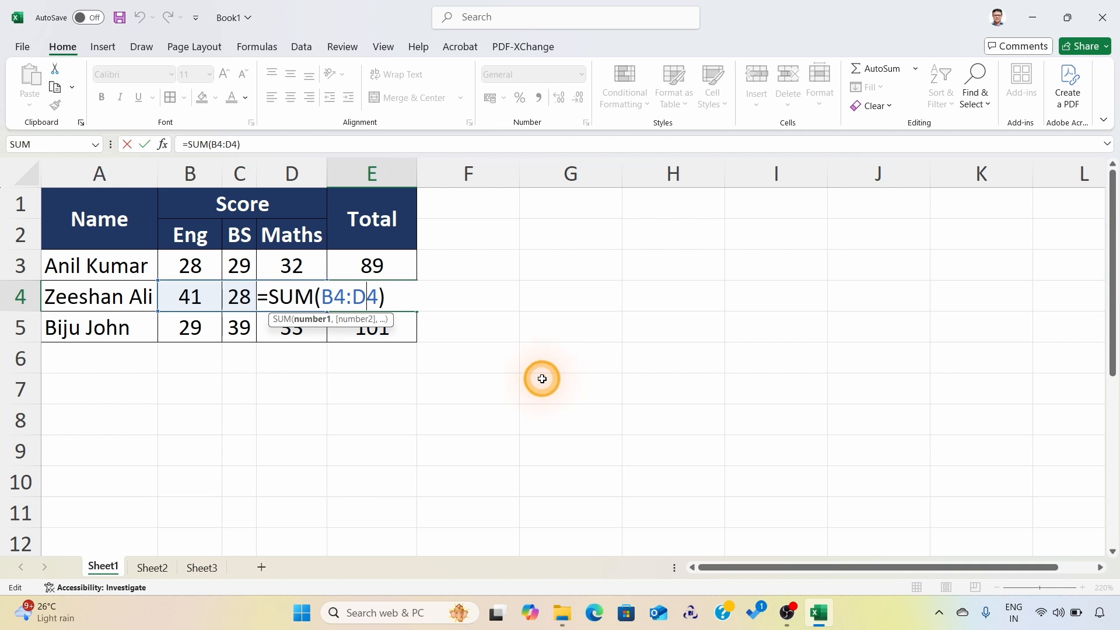
{"action": "key", "text": "Escape"}
{"action": "double_click", "coordinate": [374, 322]}
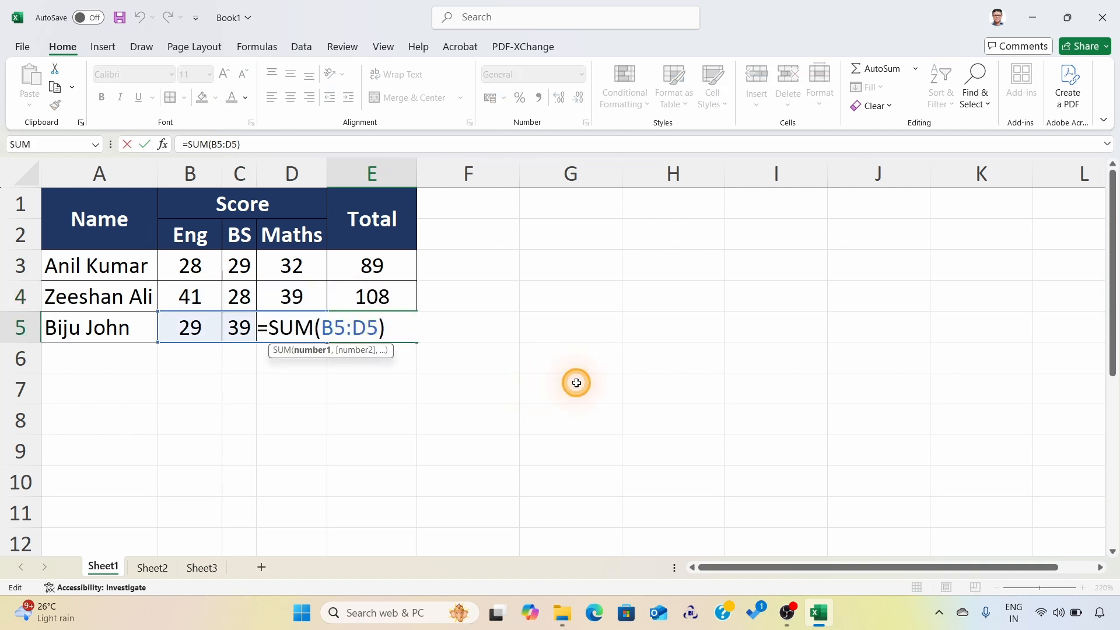
{"action": "key", "text": "Escape"}
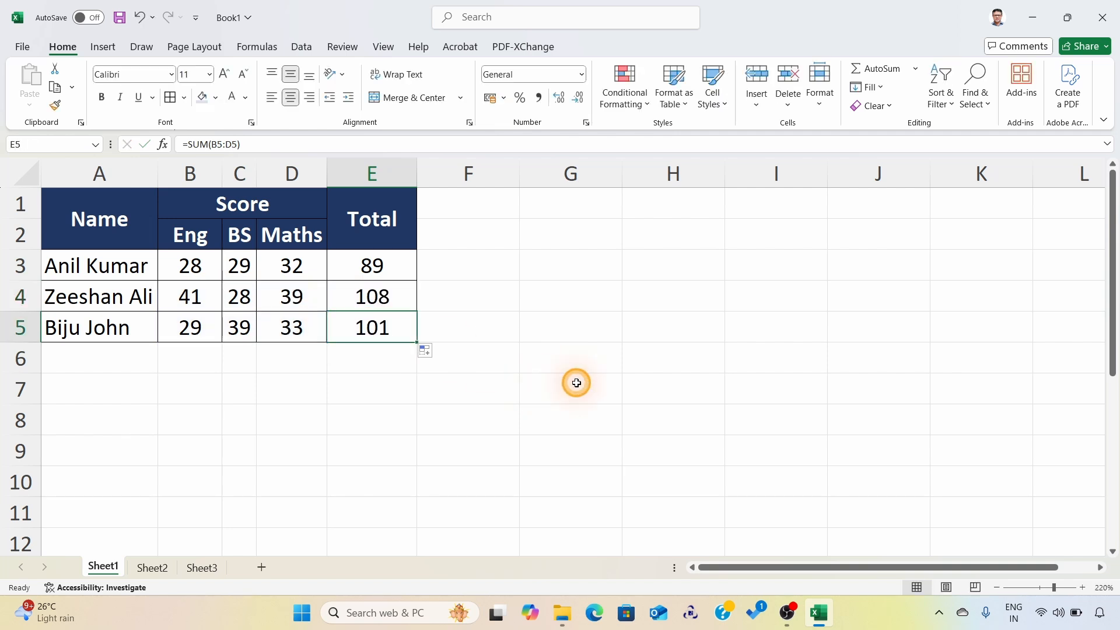